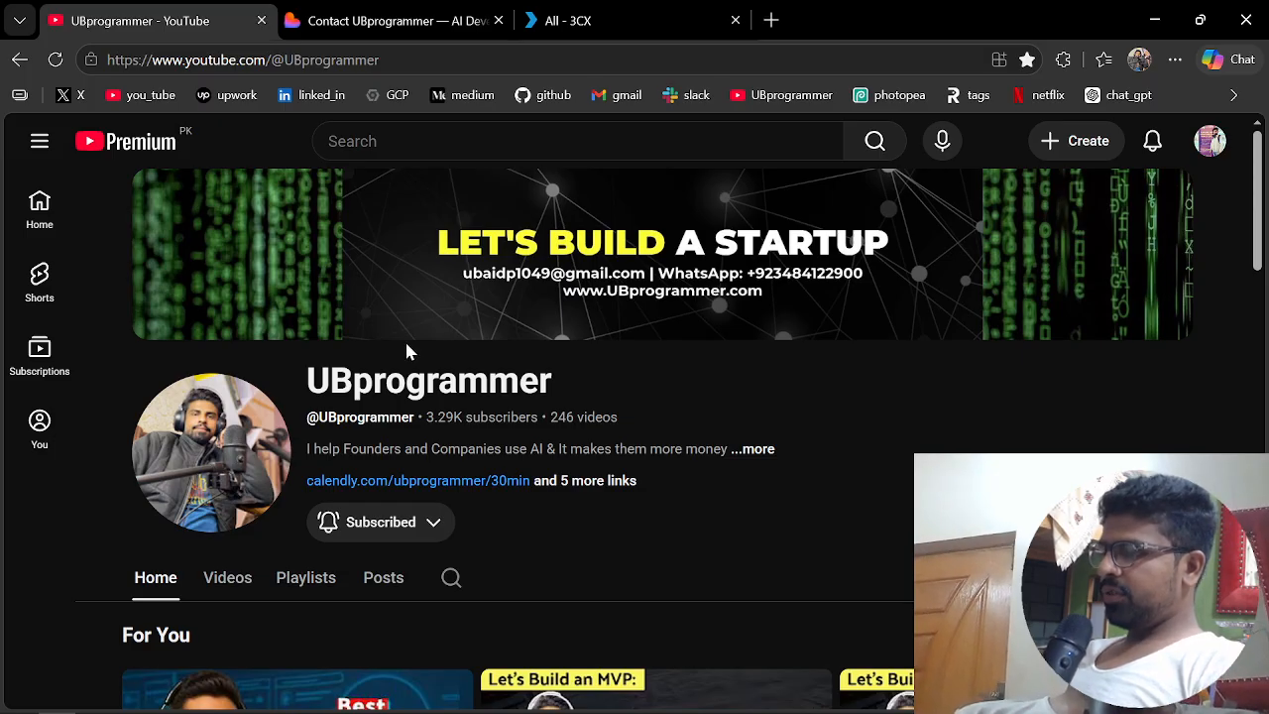
- Search the web for "3cx pbx" in a new browser tab
left_click(623, 12)
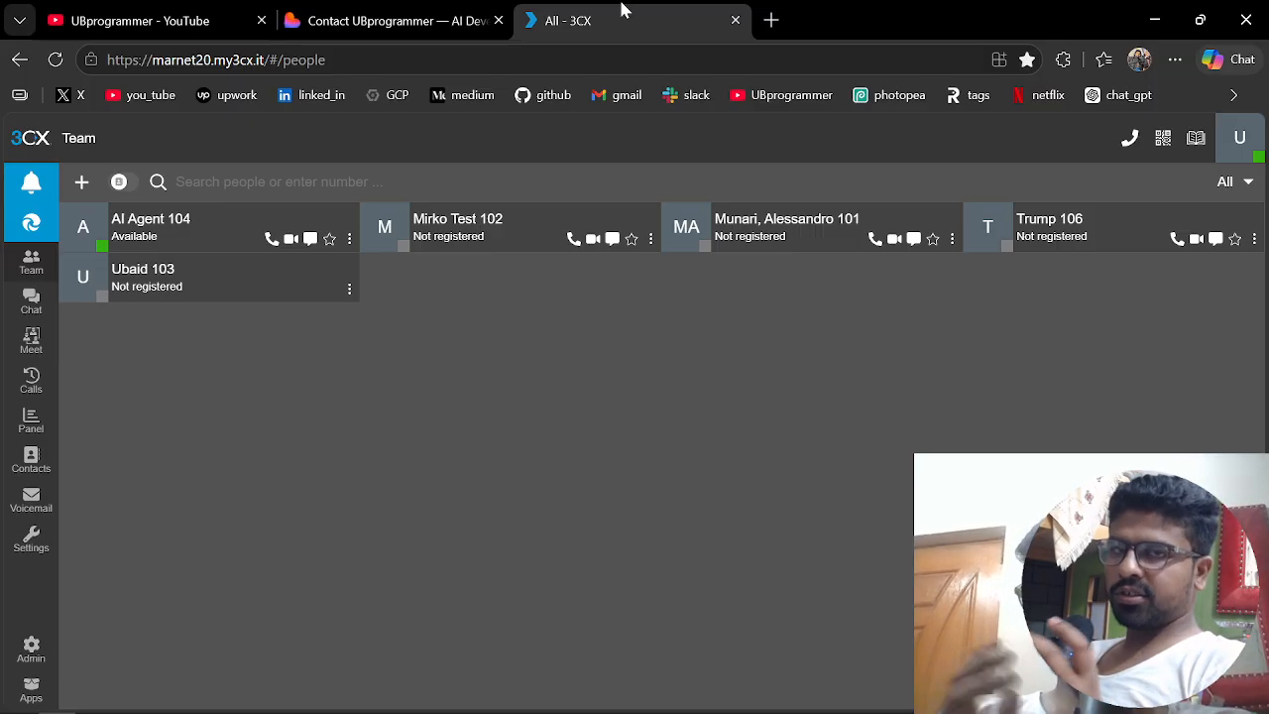
left_click(770, 19)
type("pbx")
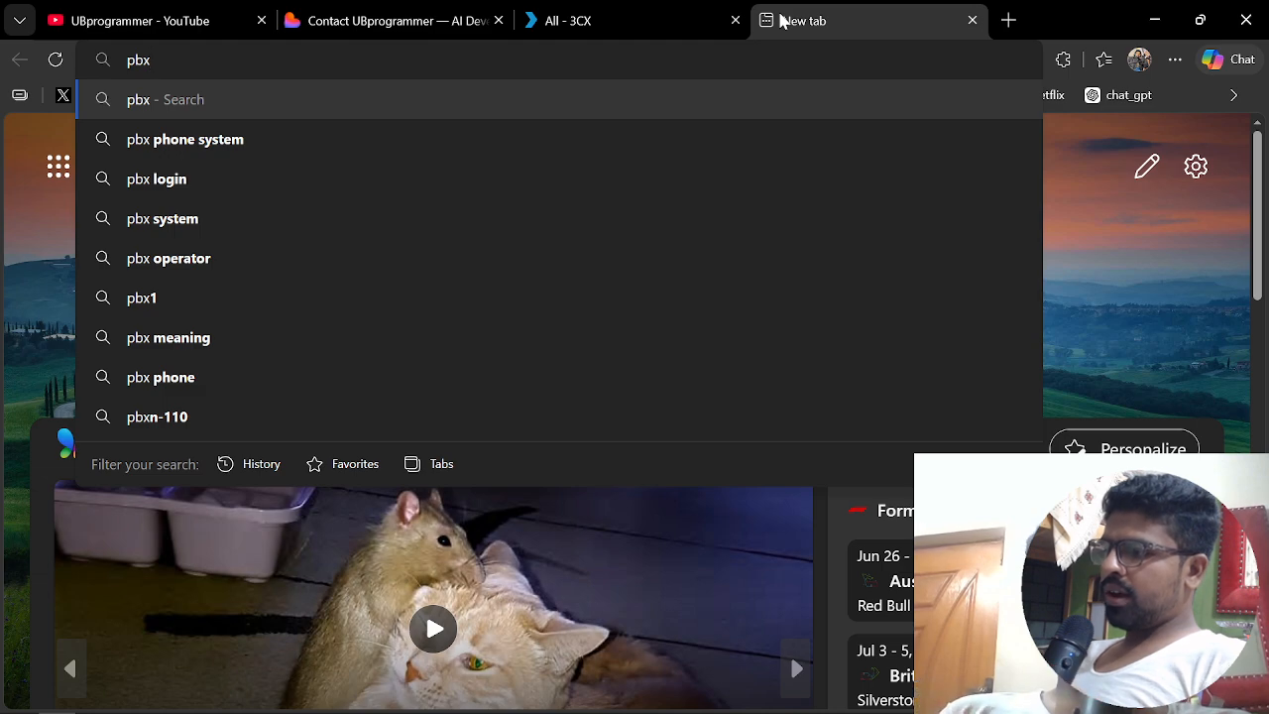
left_click(605, 12)
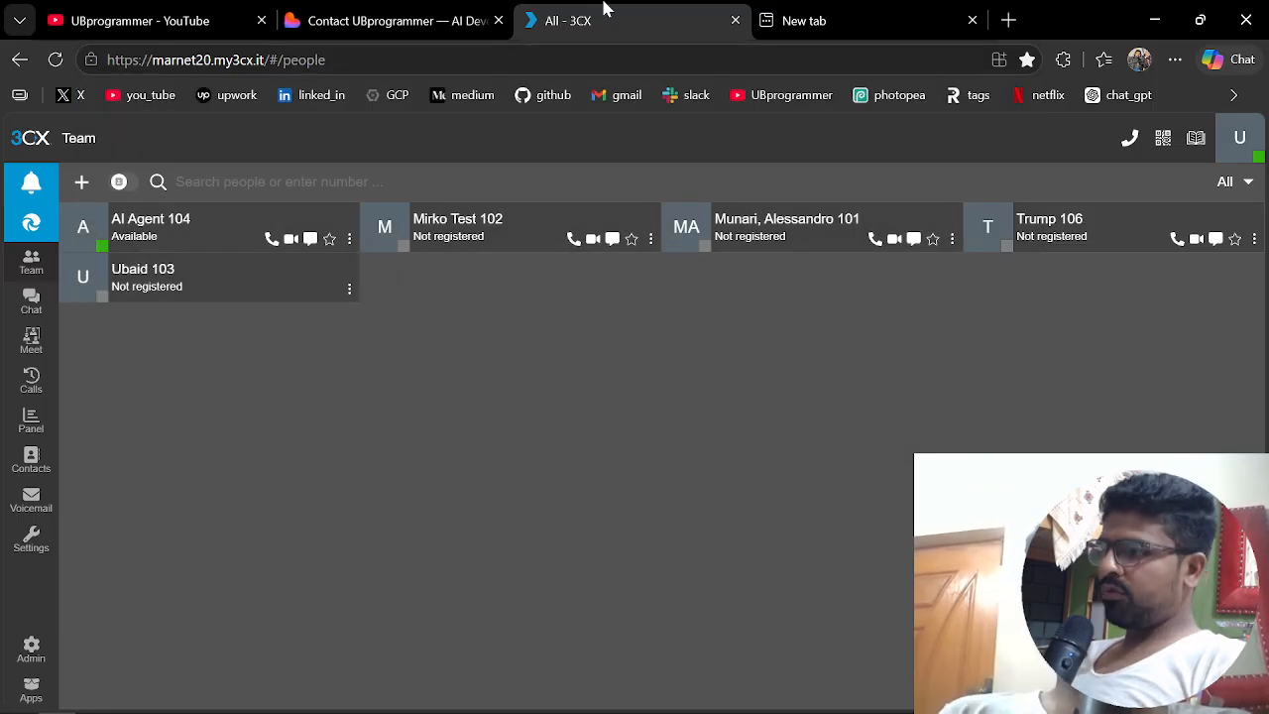
left_click(893, 10)
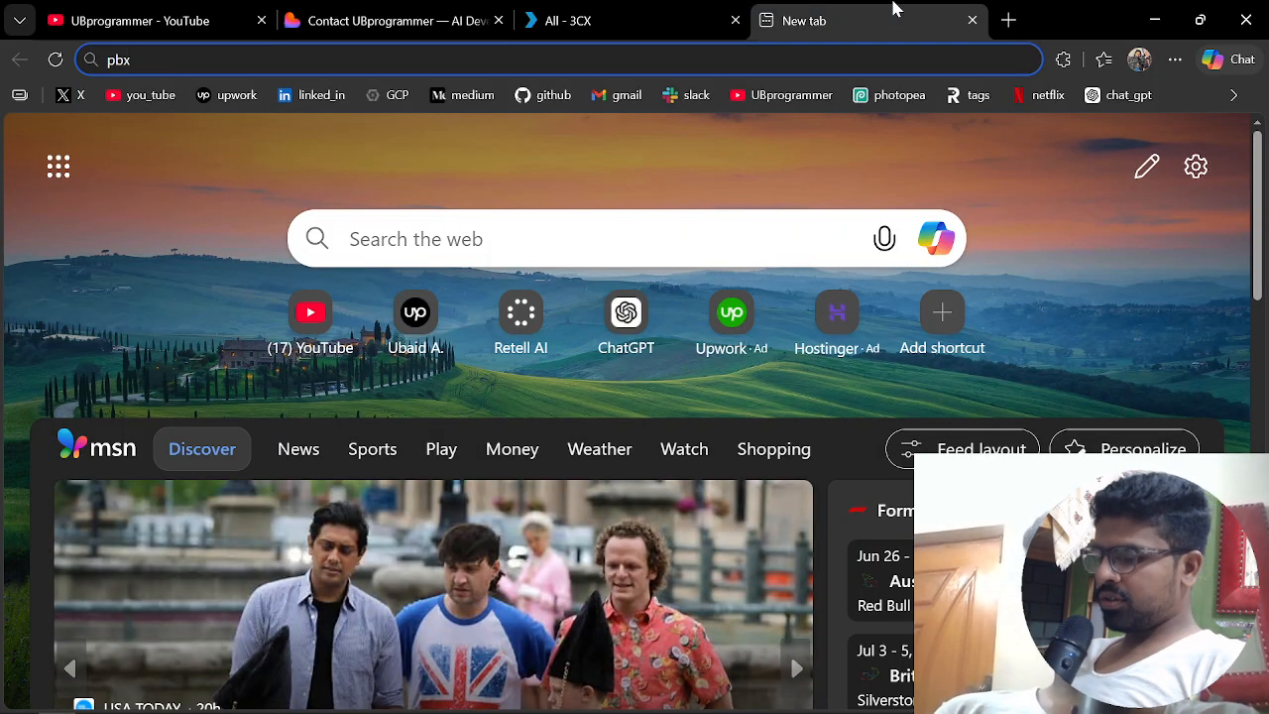
key("Left")
key("Left")
key("Left")
type("3")
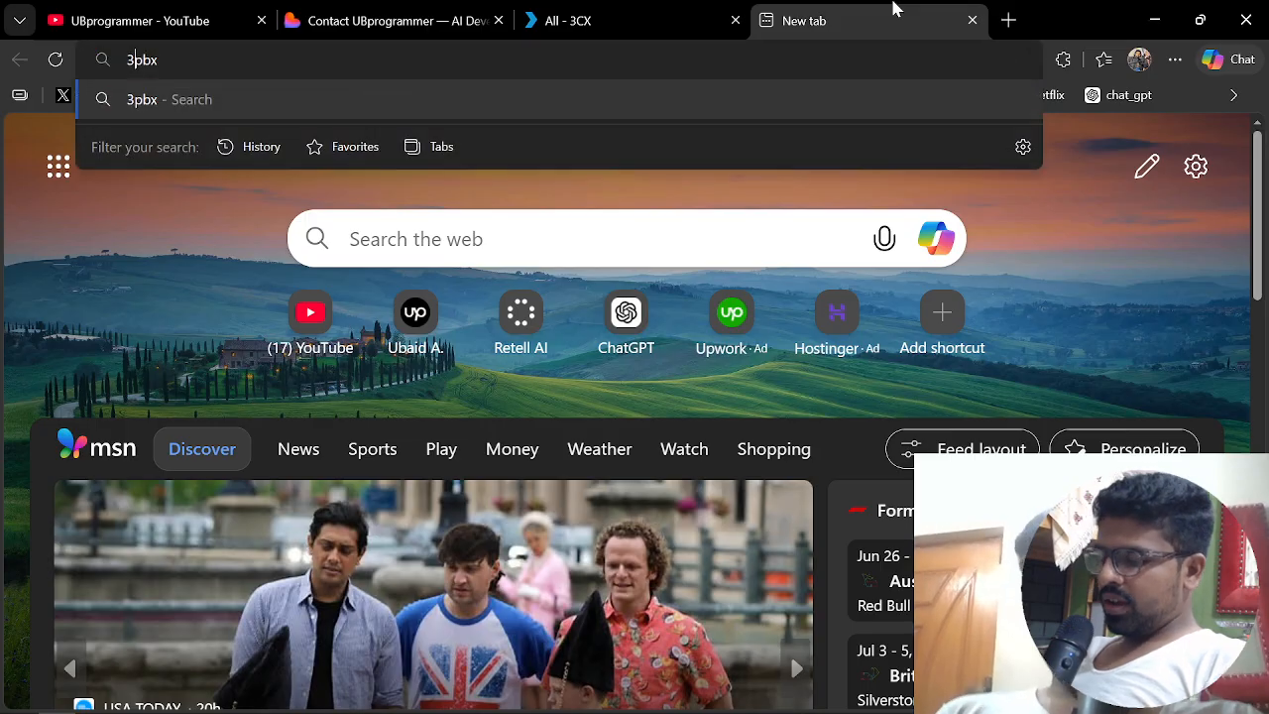
type("cx")
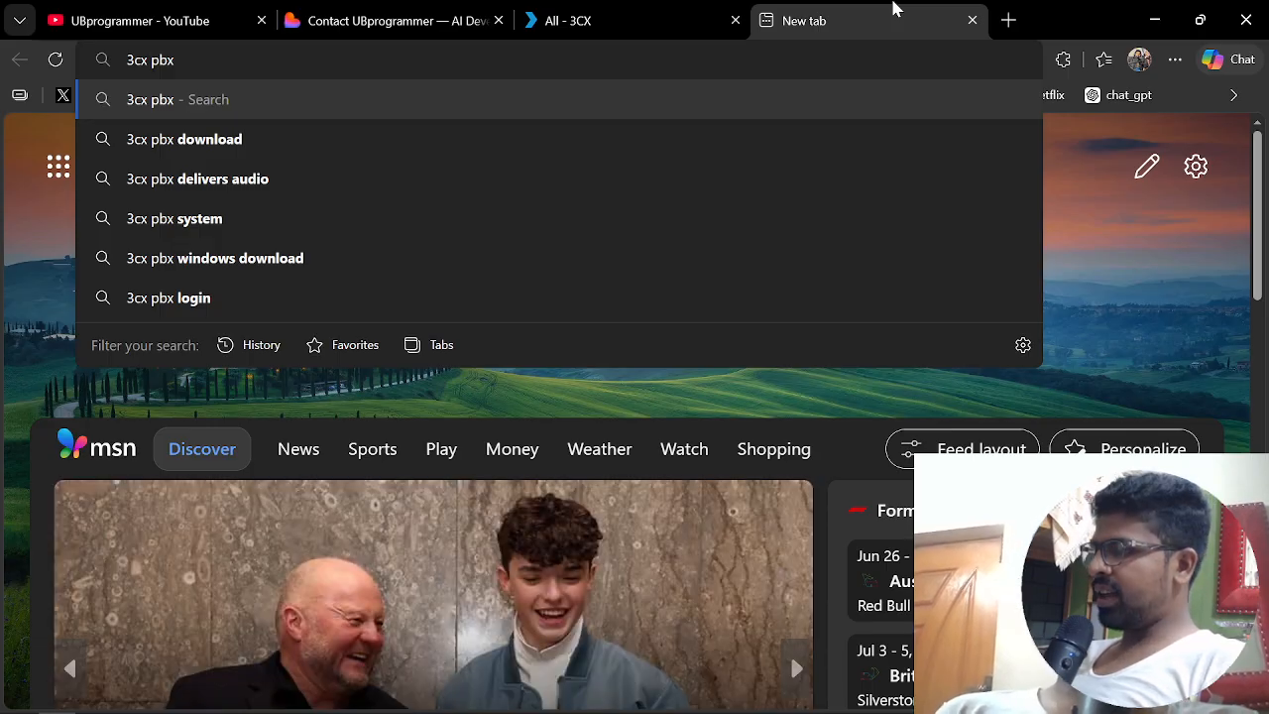
key("Return")
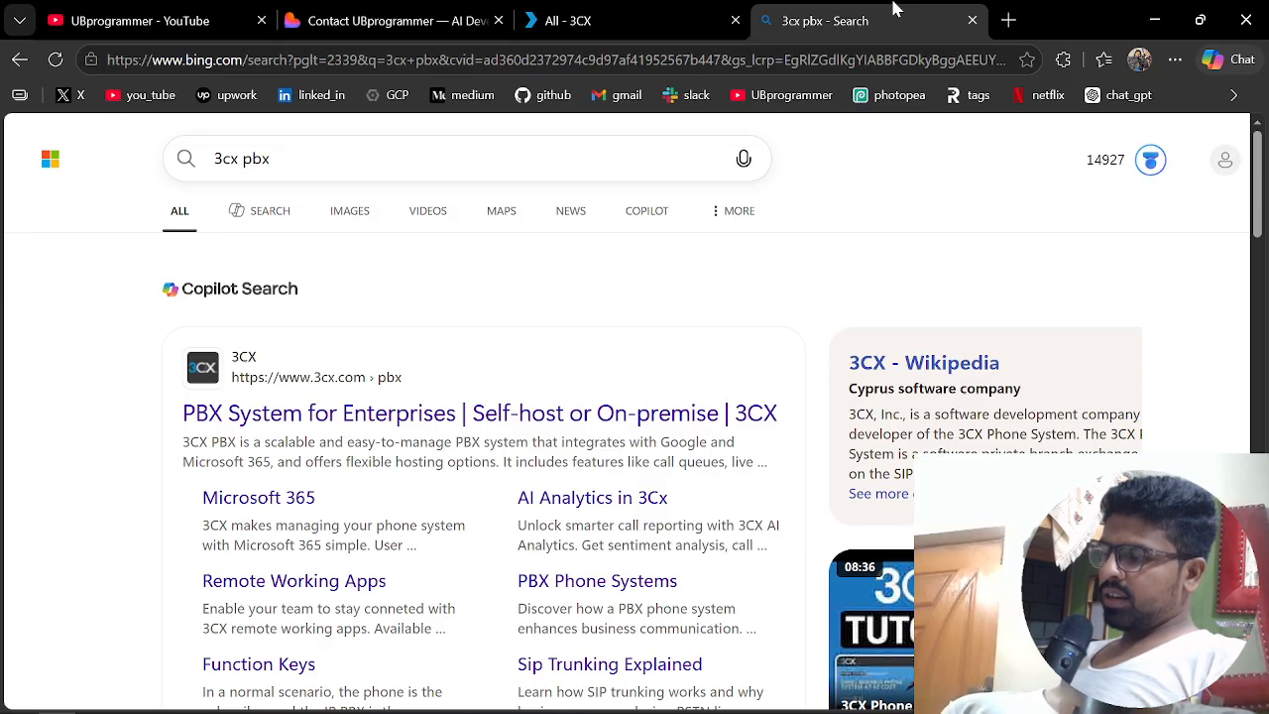
- Switch to the 3CX web client and open the AI agents list in the admin integrations
left_click(615, 10)
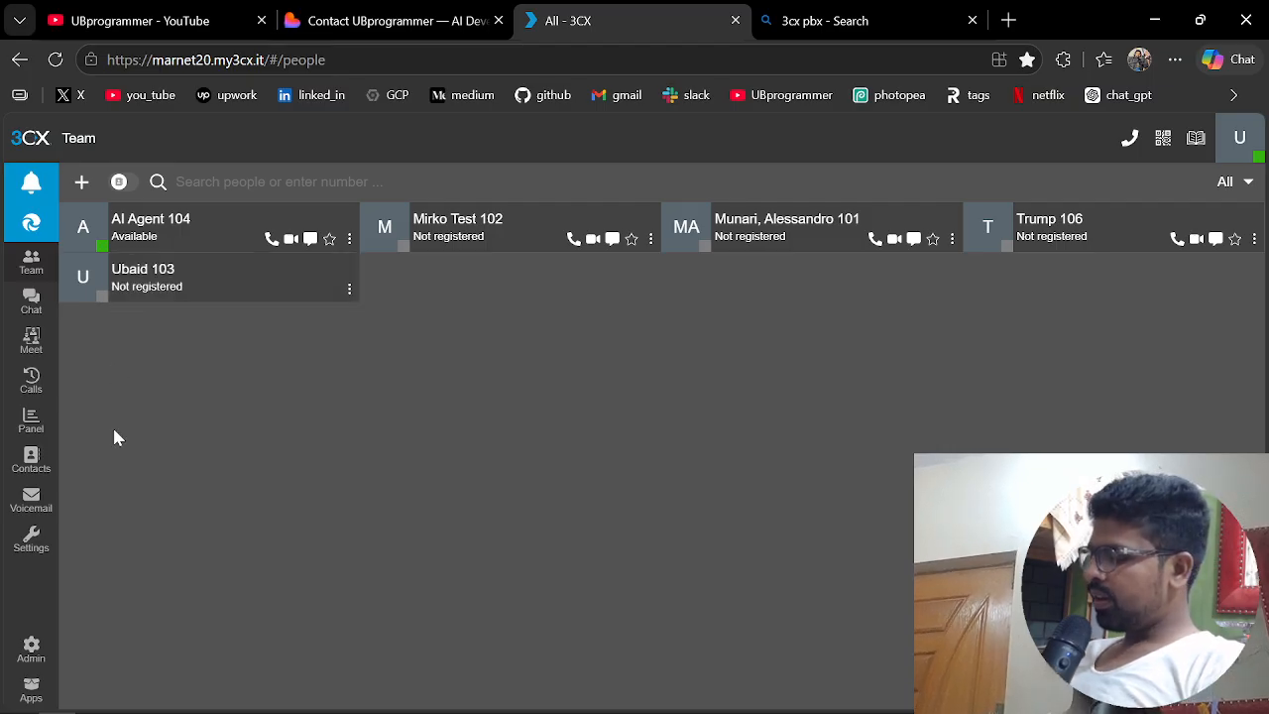
left_click(27, 655)
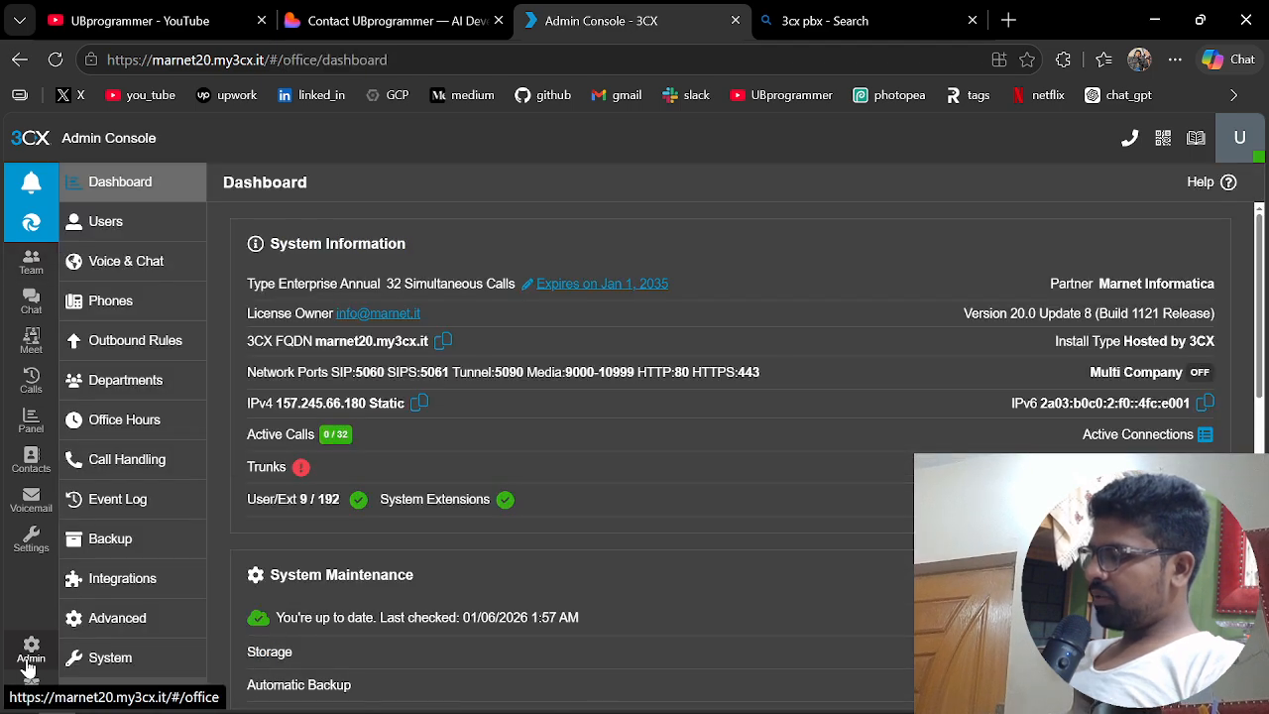
left_click(144, 583)
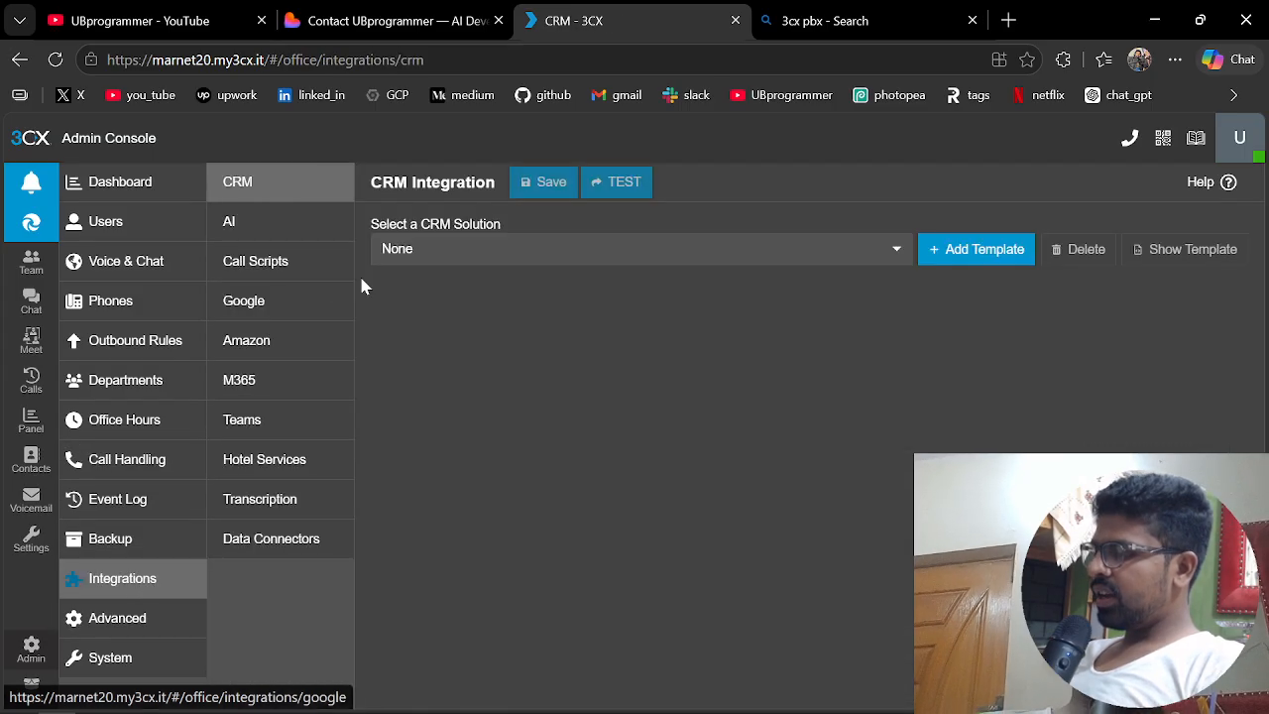
left_click(295, 240)
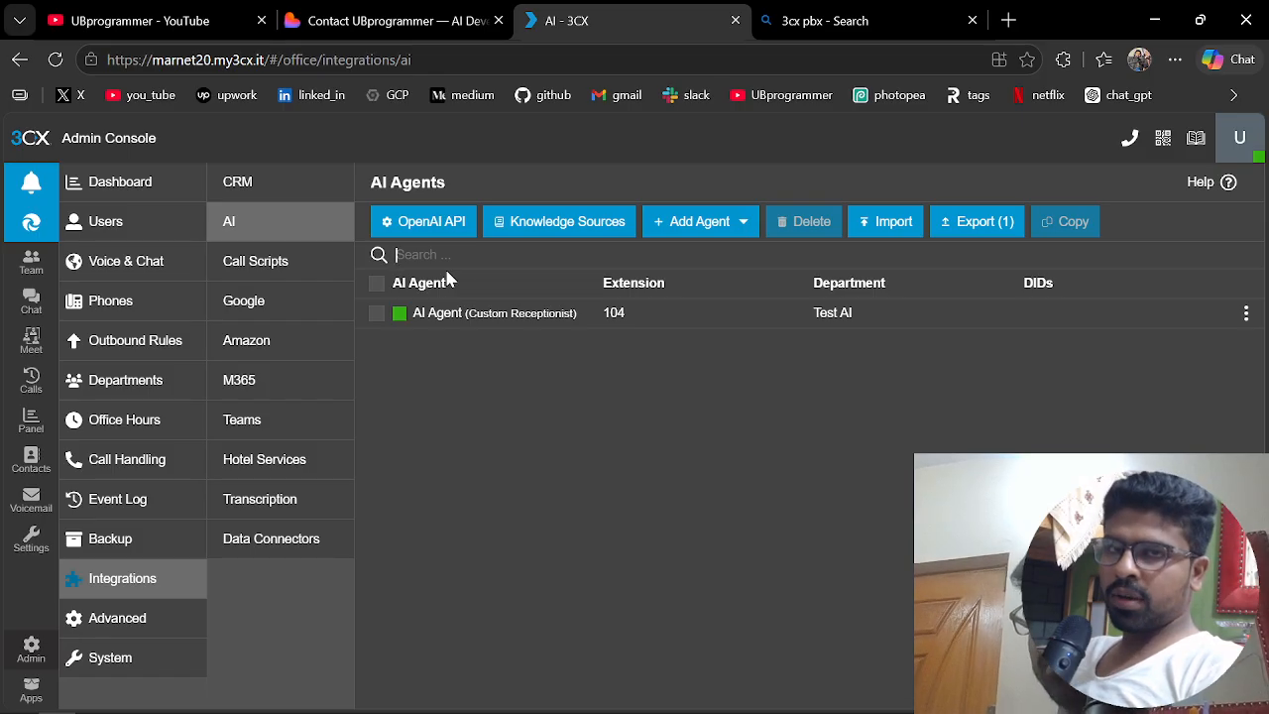
left_click(692, 241)
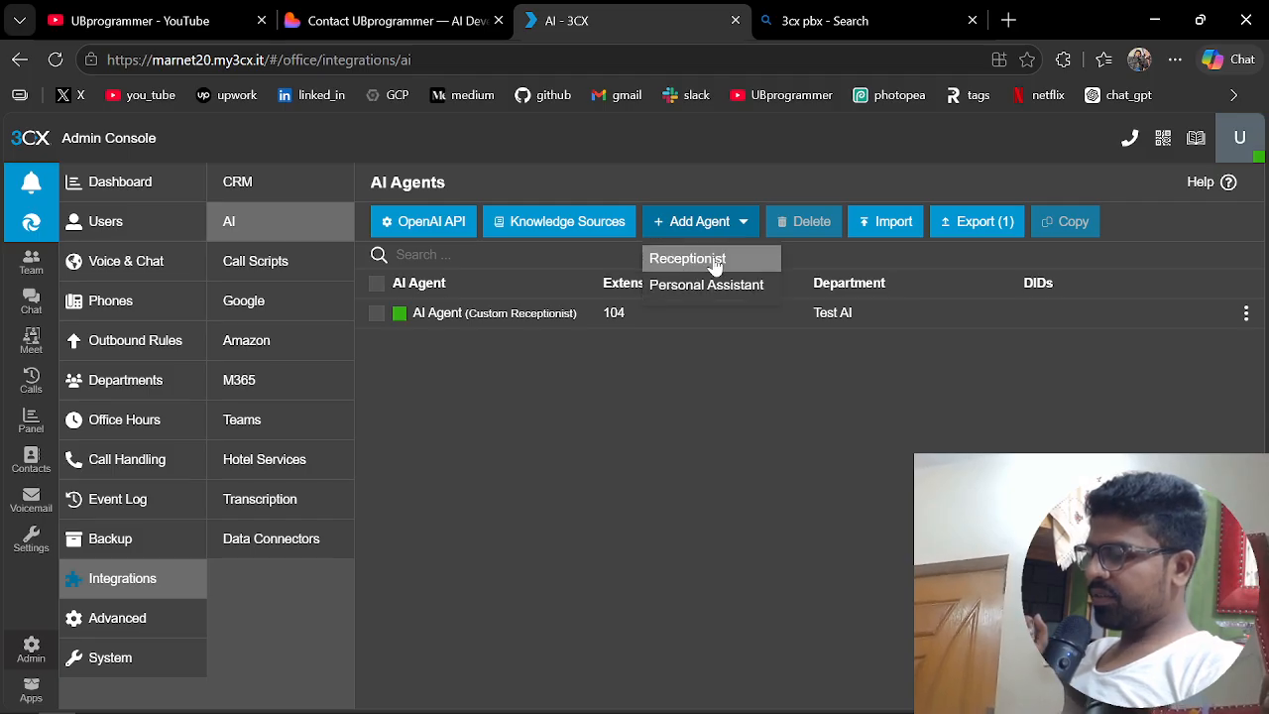
left_click(714, 265)
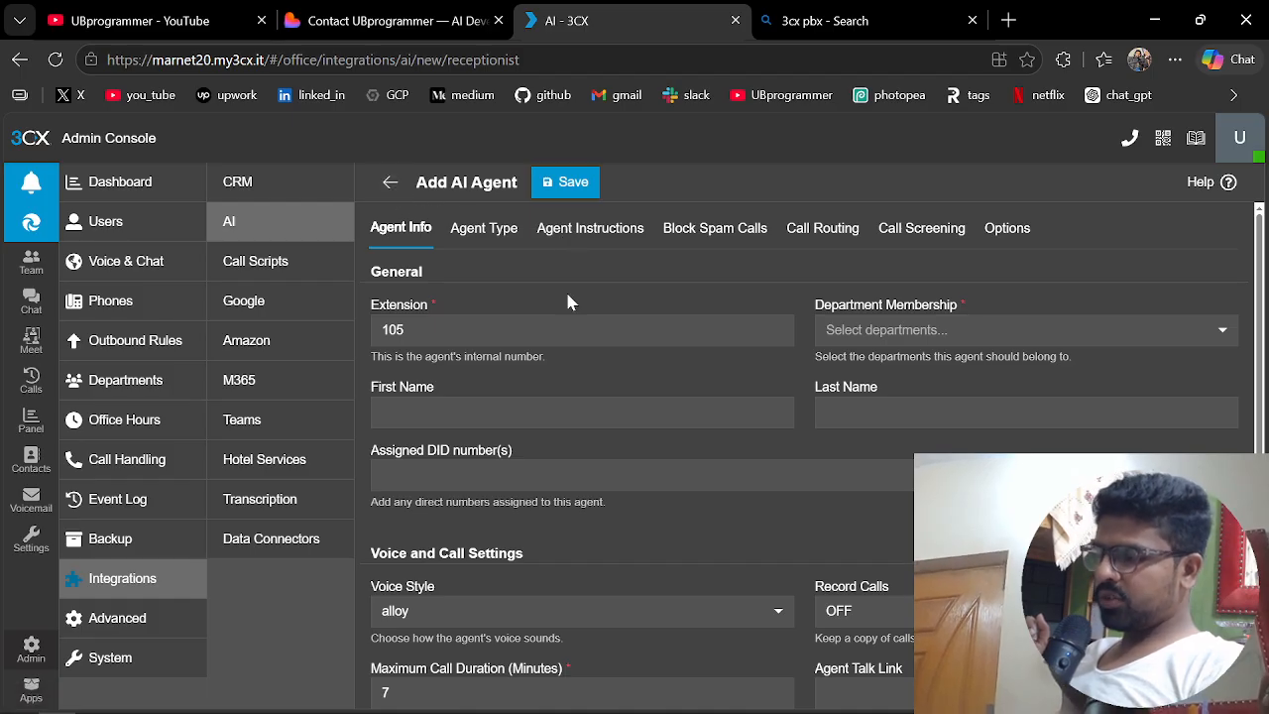
left_click(406, 330)
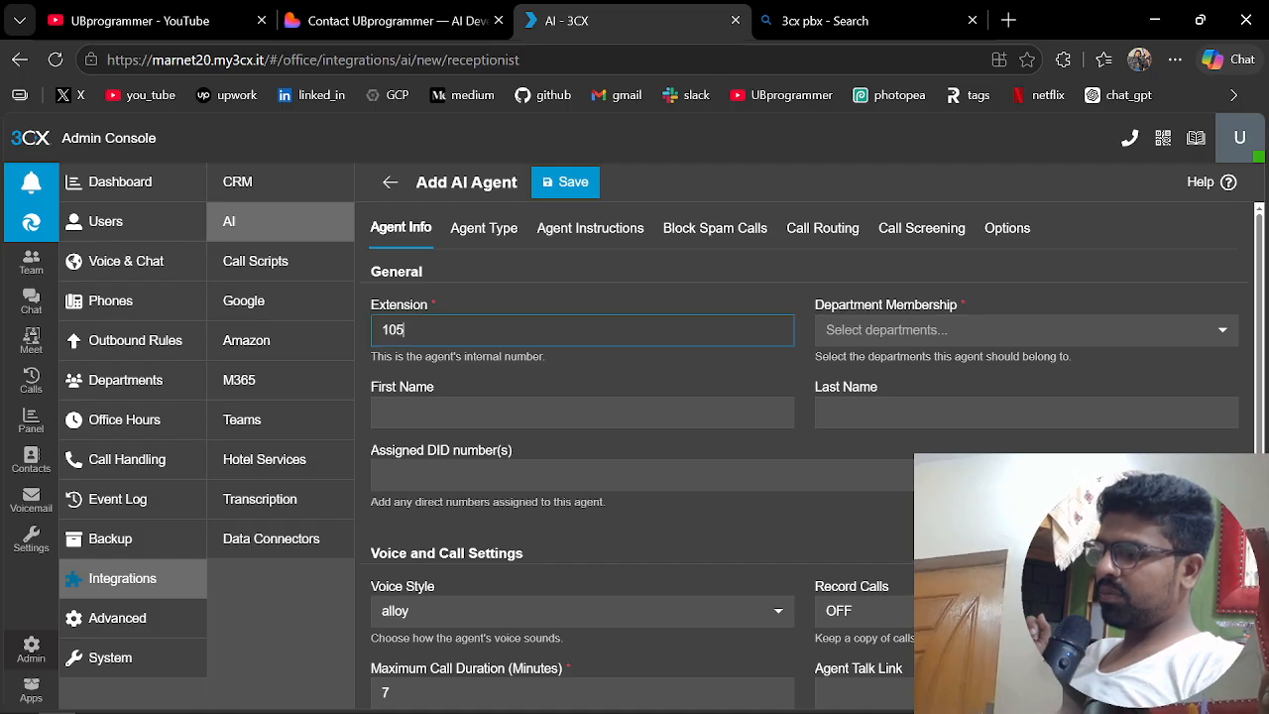
left_click(903, 337)
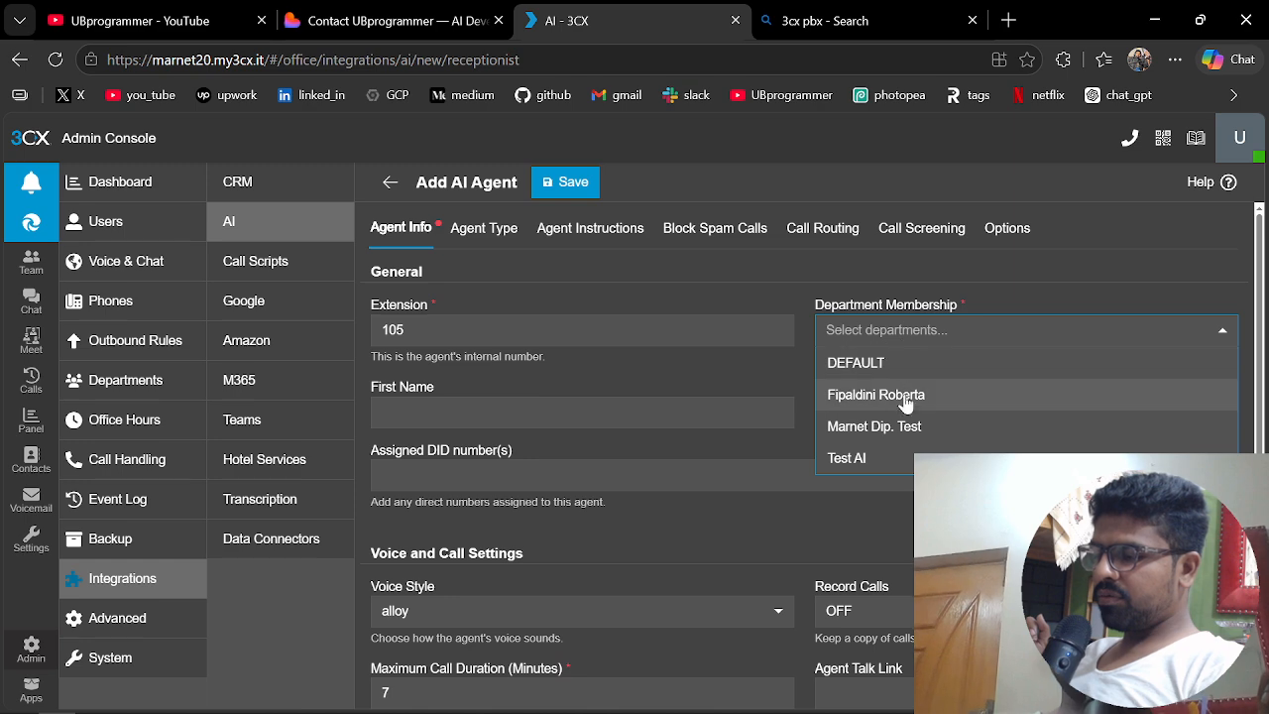
left_click(850, 458)
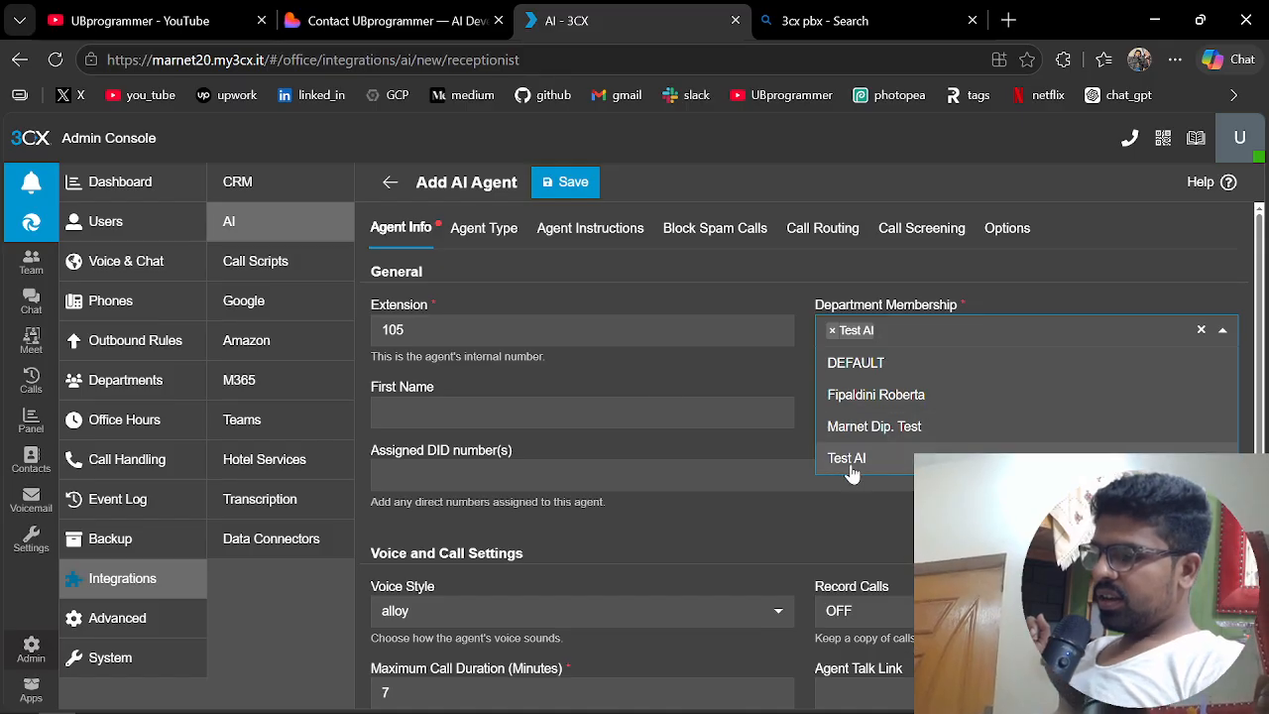
left_click(850, 464)
left_click(390, 181)
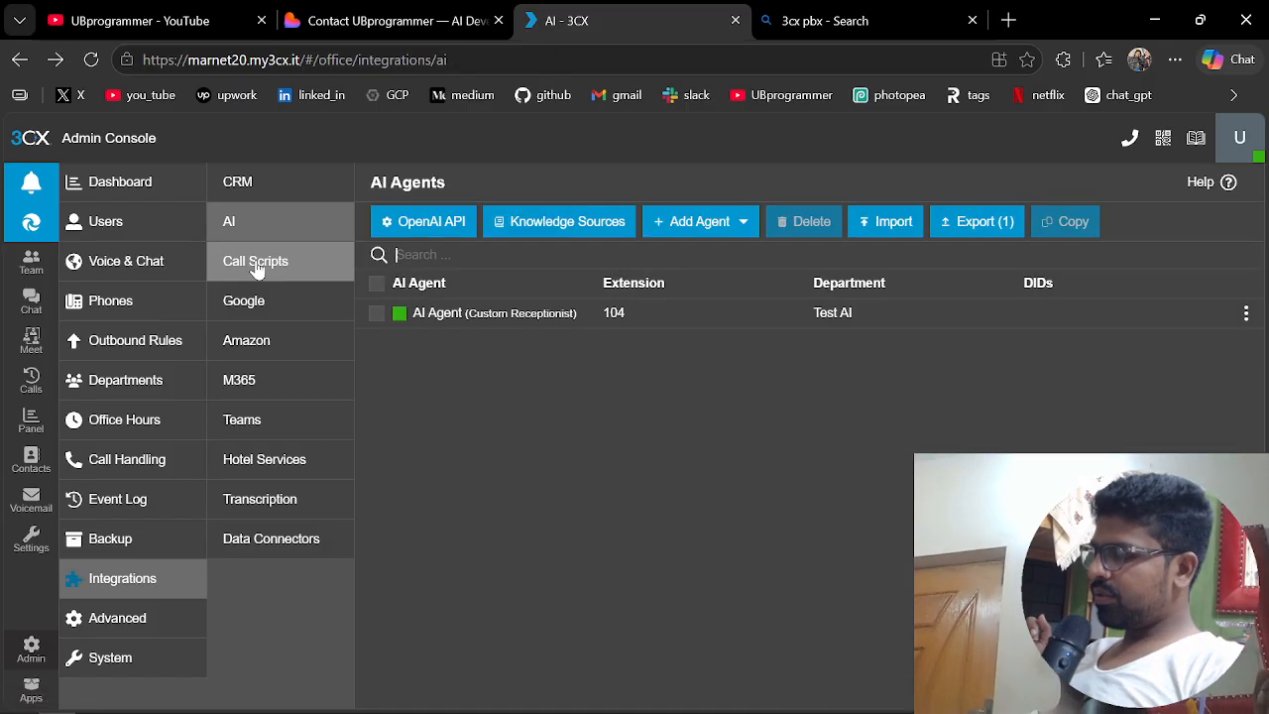
- Test AI Agent 104 in chat by sending it the messages "hello agent" and "who are you"
left_click(33, 309)
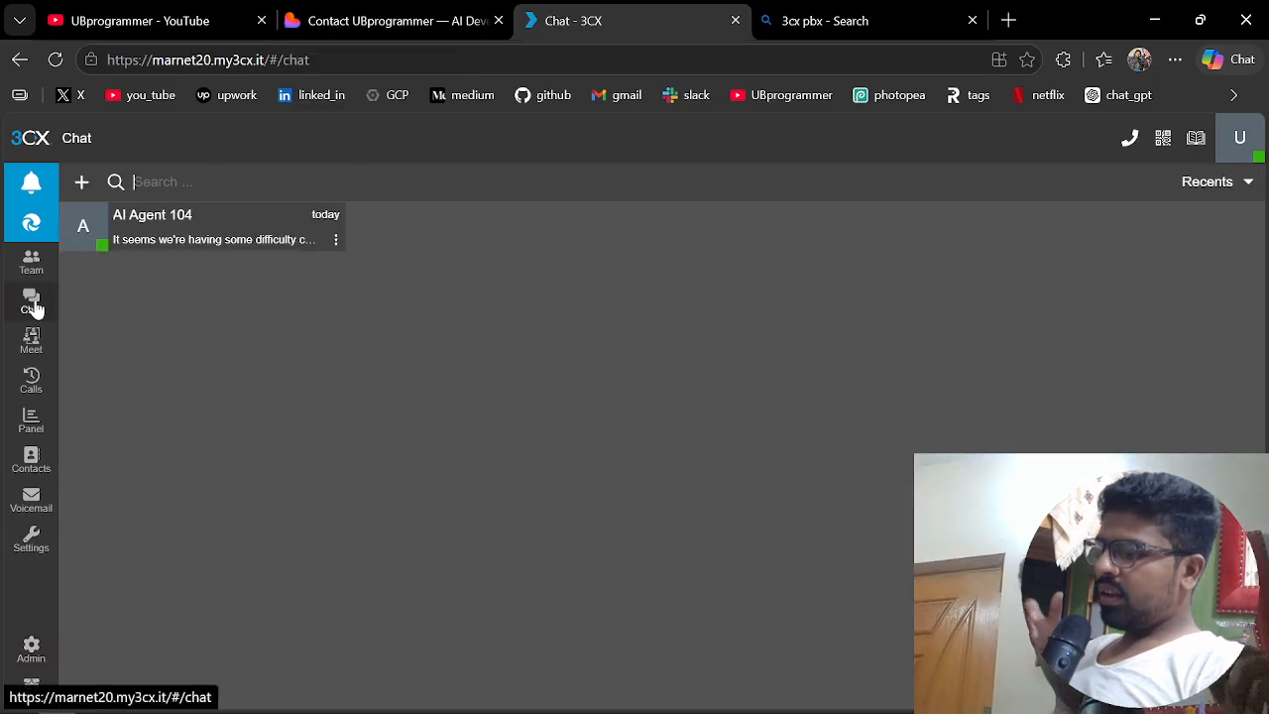
left_click(181, 239)
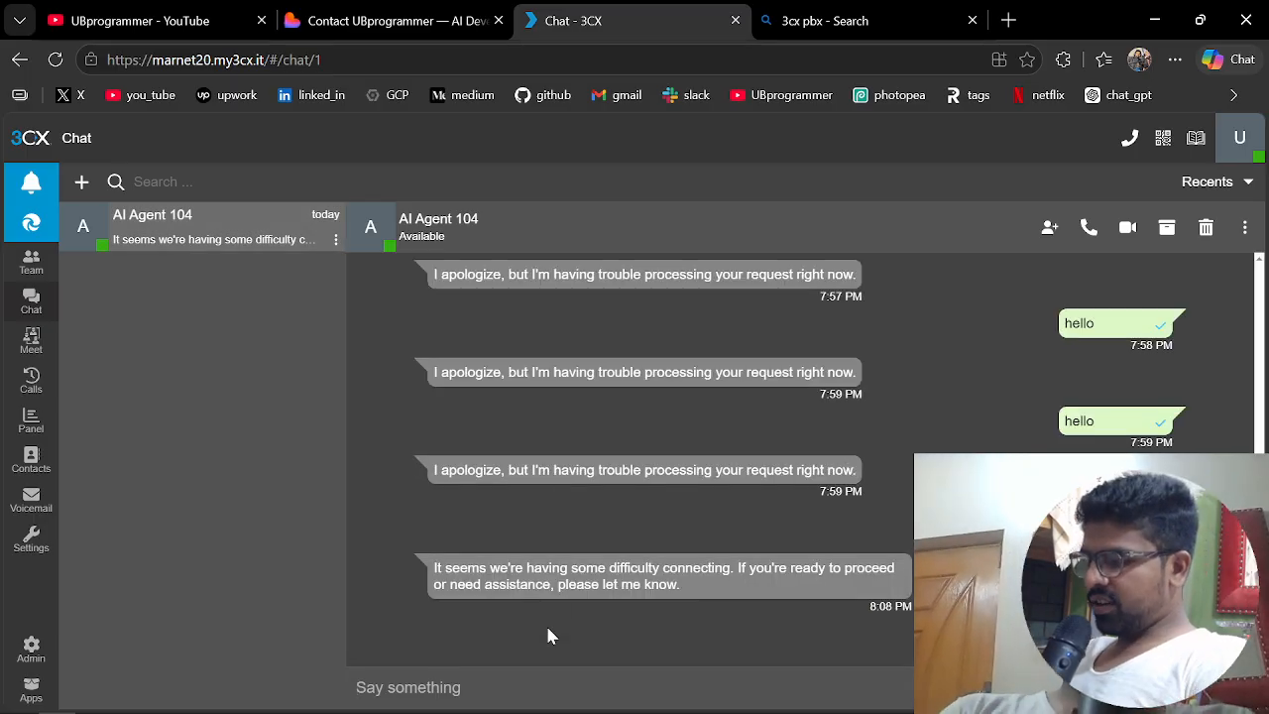
type("hello agent")
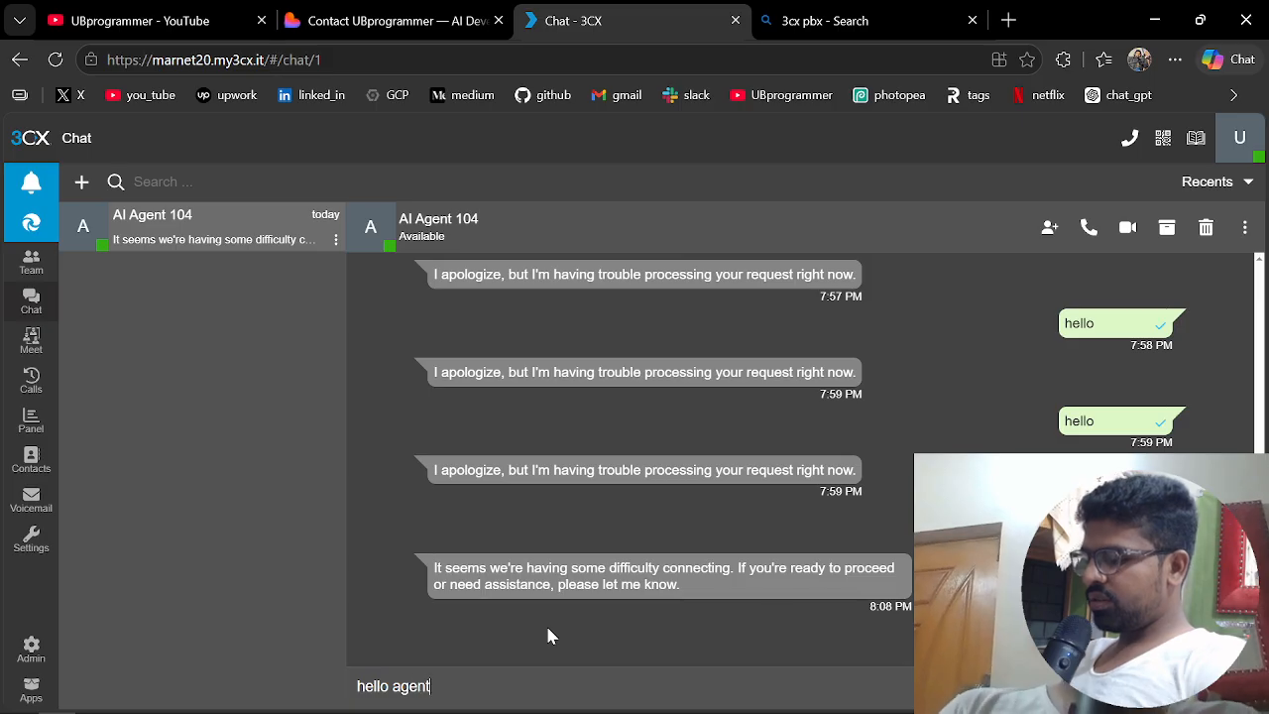
key("Return")
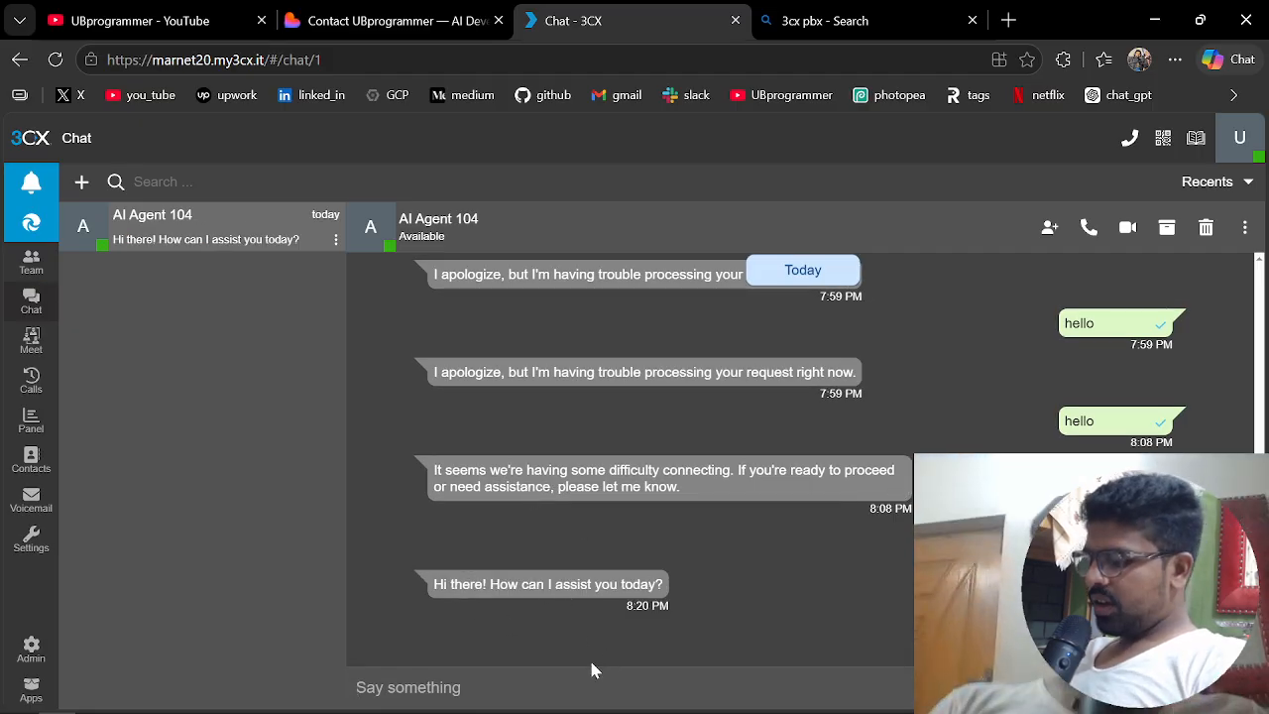
type("who are you")
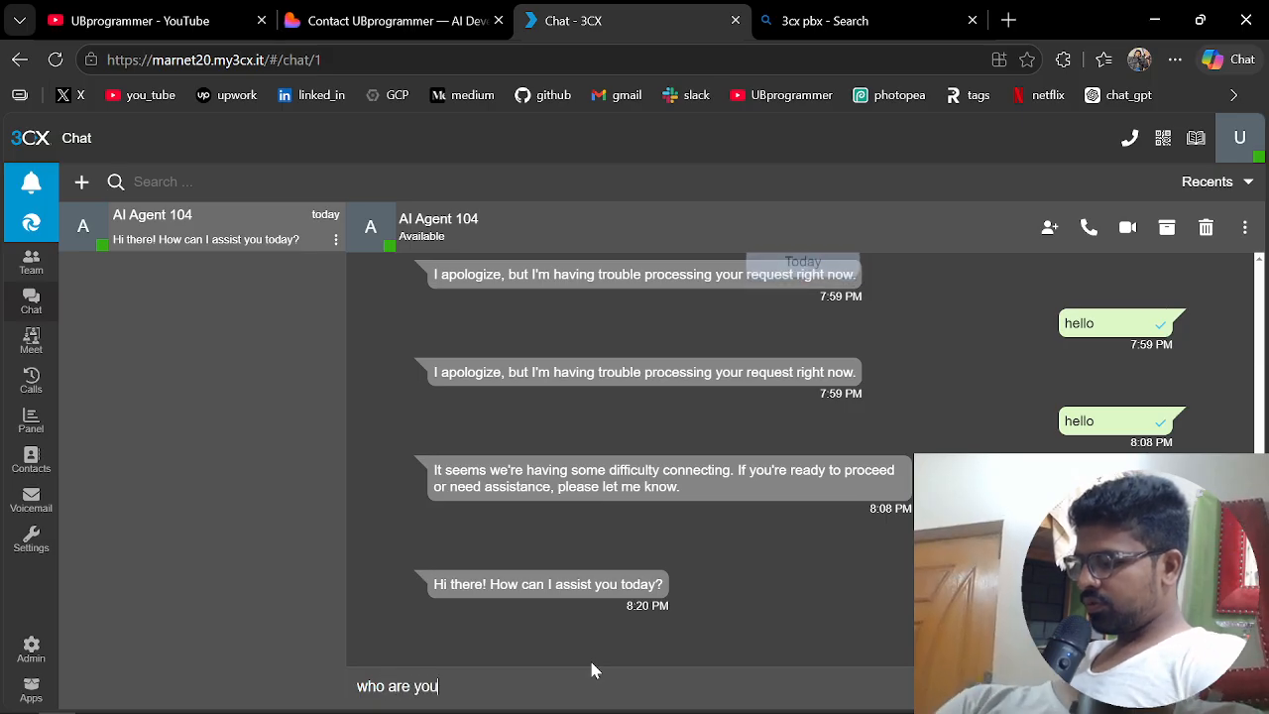
key("Return")
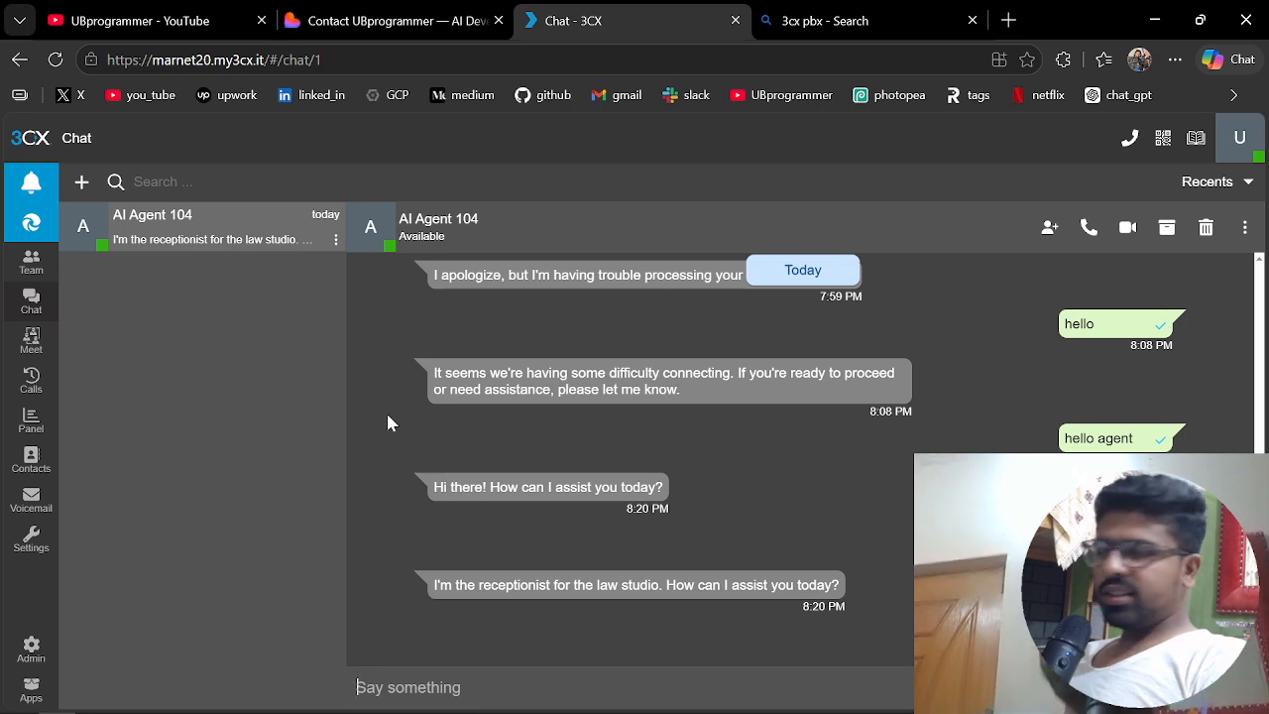
- Place a voice call to AI Agent 104 from the team list
left_click(33, 270)
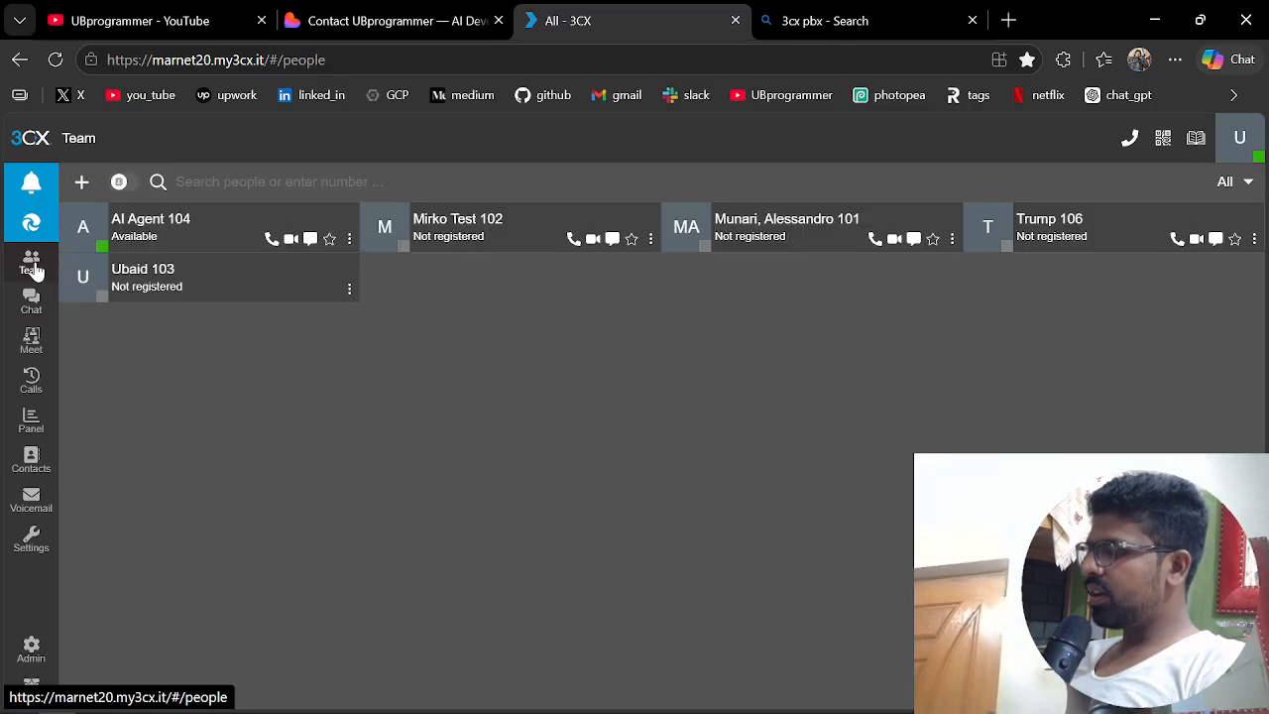
left_click(270, 241)
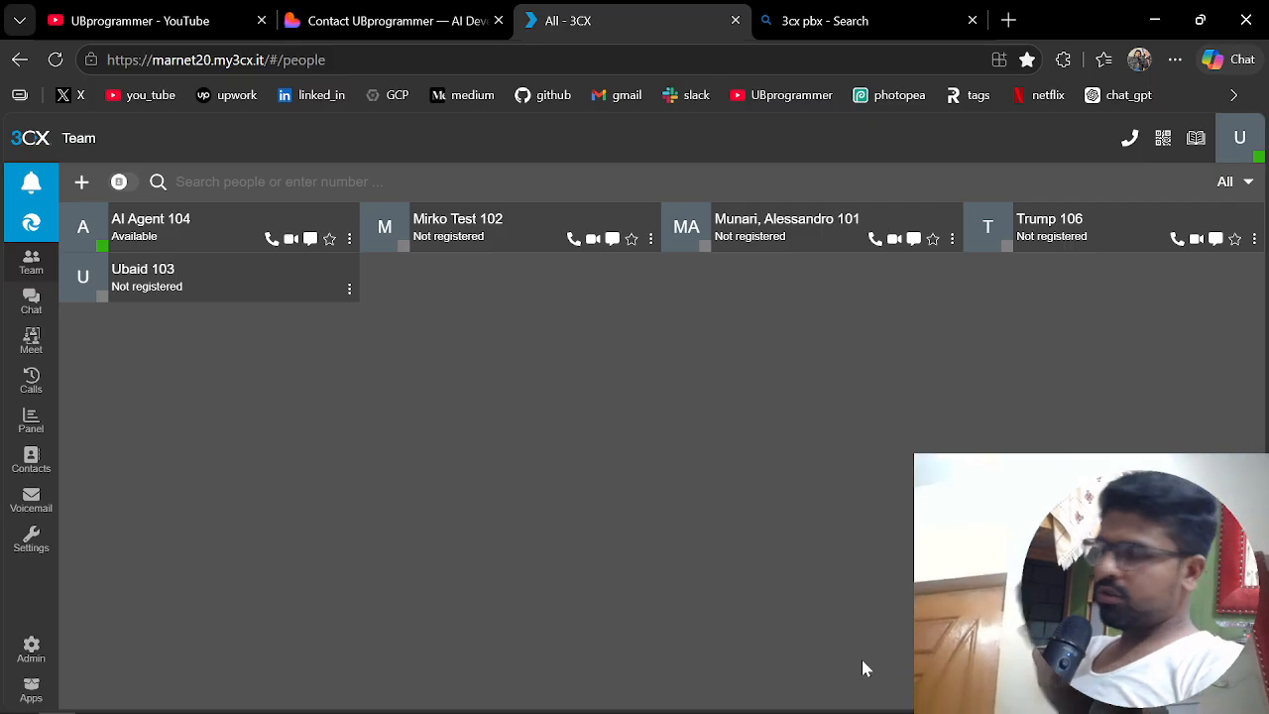
- Review the OpenAI API configuration in the admin console's AI integration, and return to the AI agents list
left_click(31, 650)
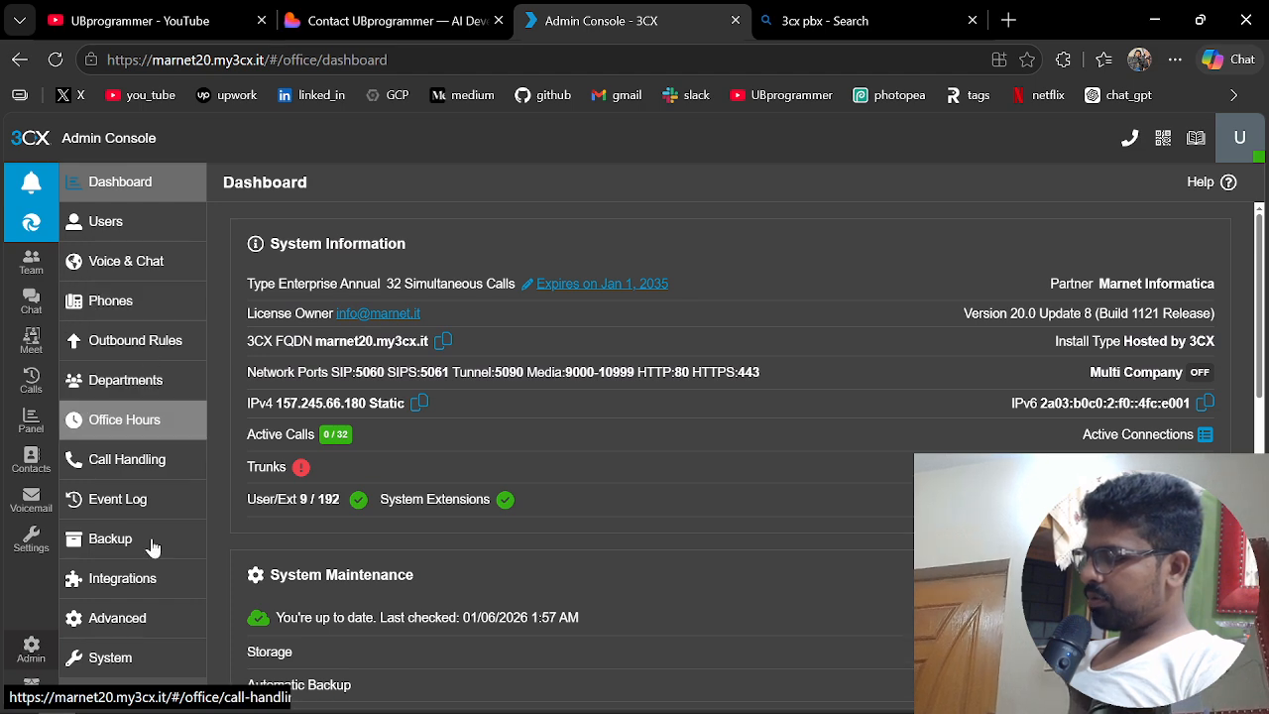
left_click(124, 578)
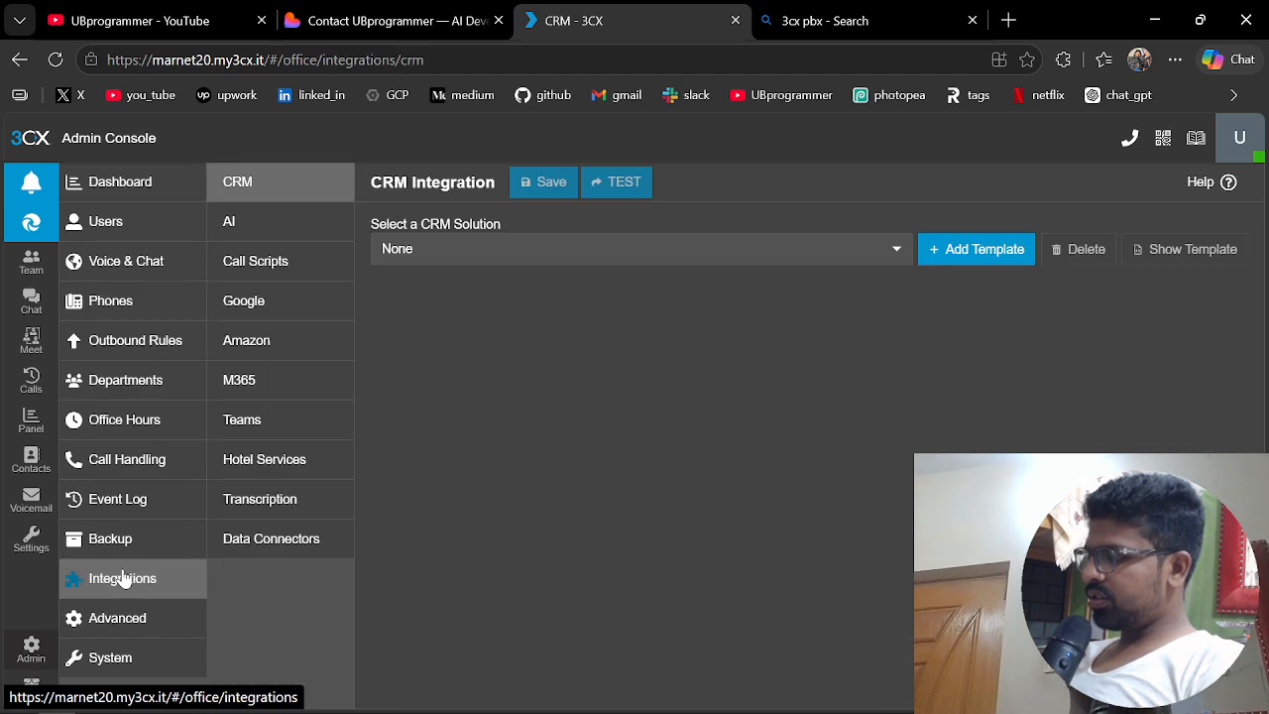
left_click(245, 243)
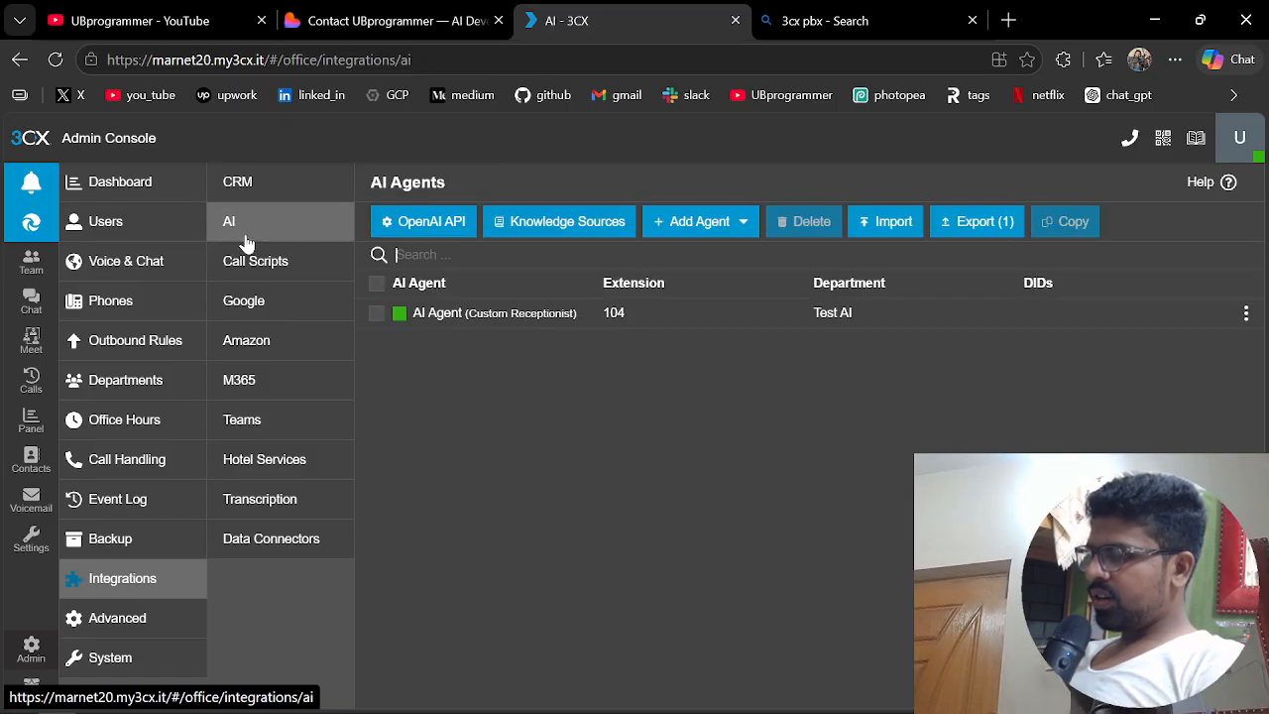
left_click(439, 222)
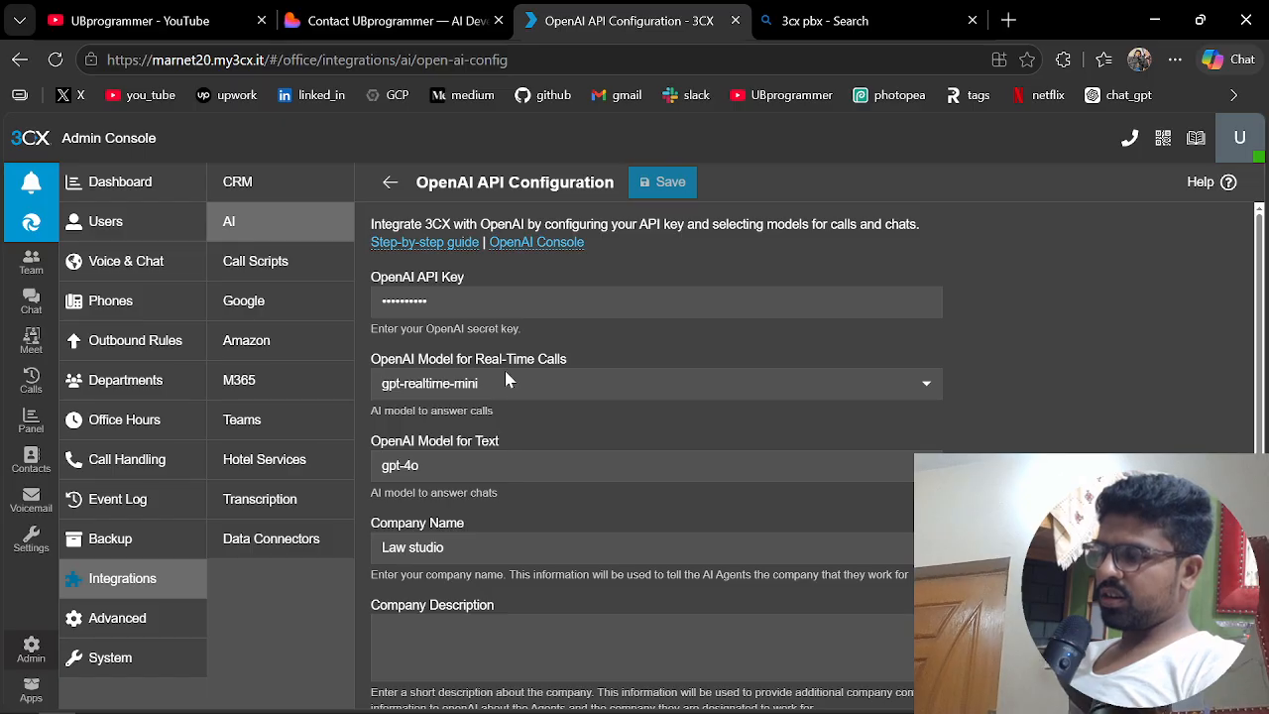
left_click(387, 186)
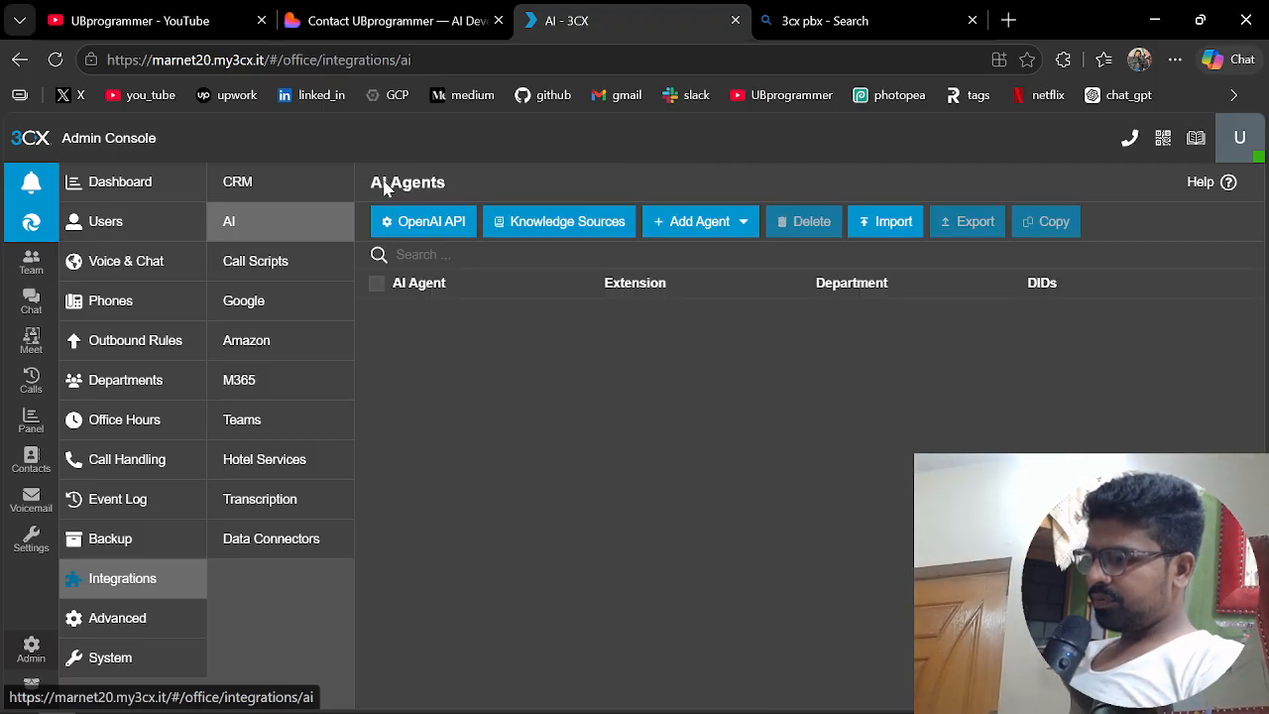
- Add a Receptionist AI agent with extension 105 and assign it to the Test AI department
left_click(743, 227)
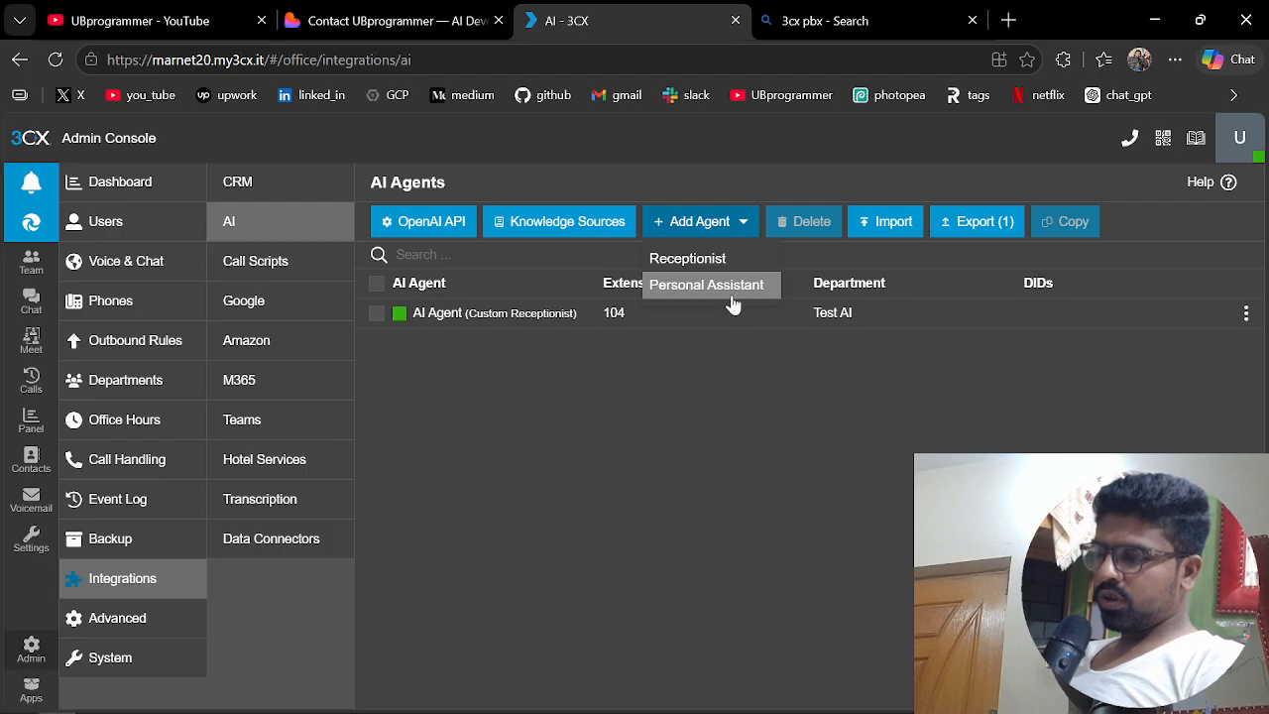
left_click(698, 260)
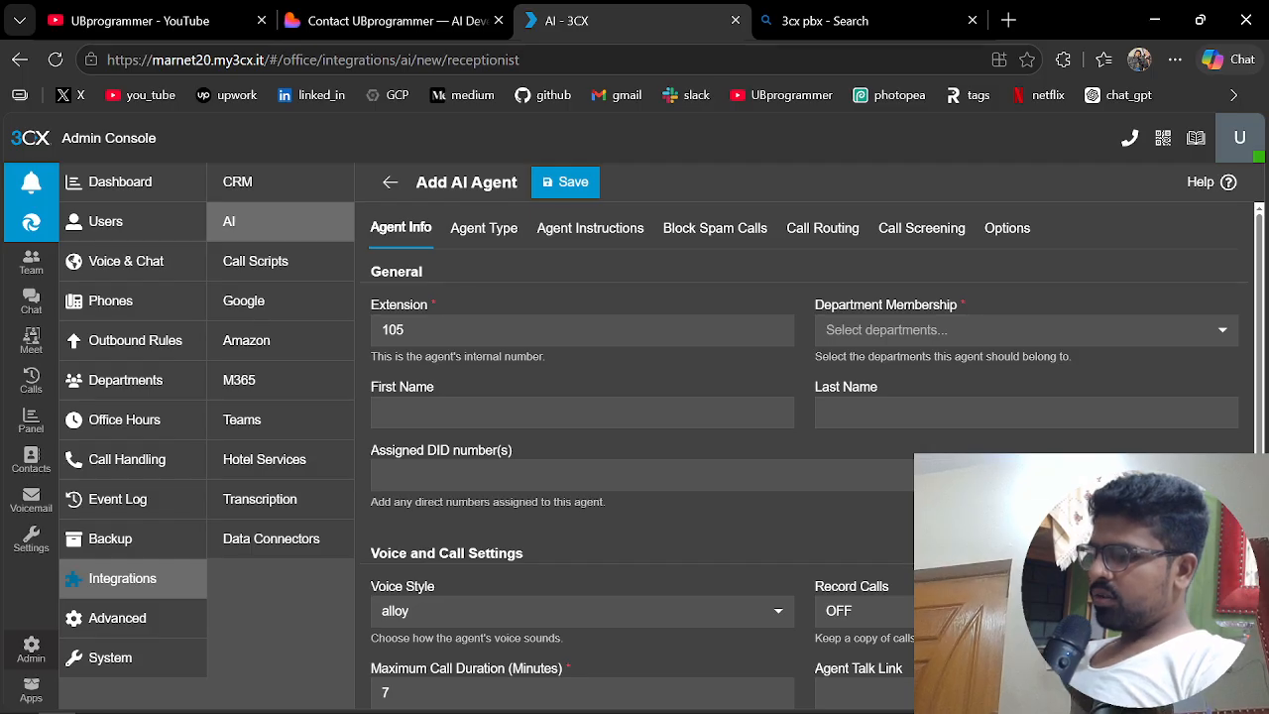
left_click(404, 330)
left_click(604, 297)
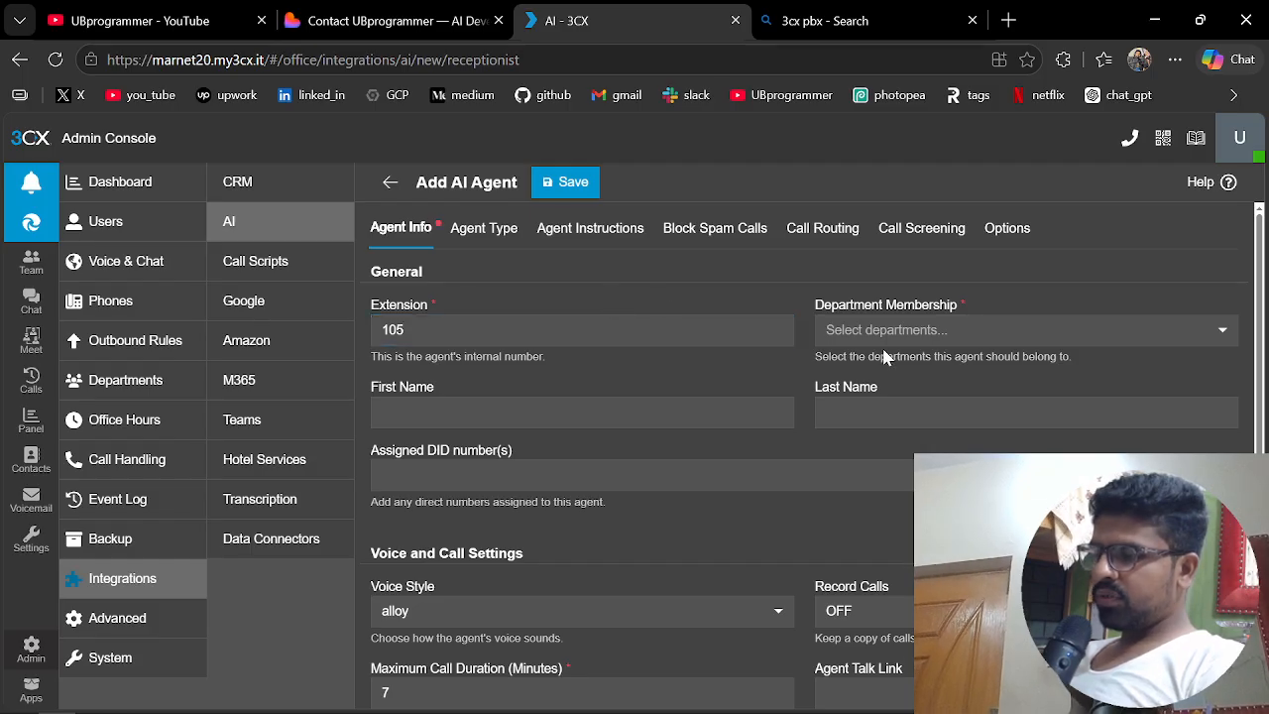
left_click(916, 343)
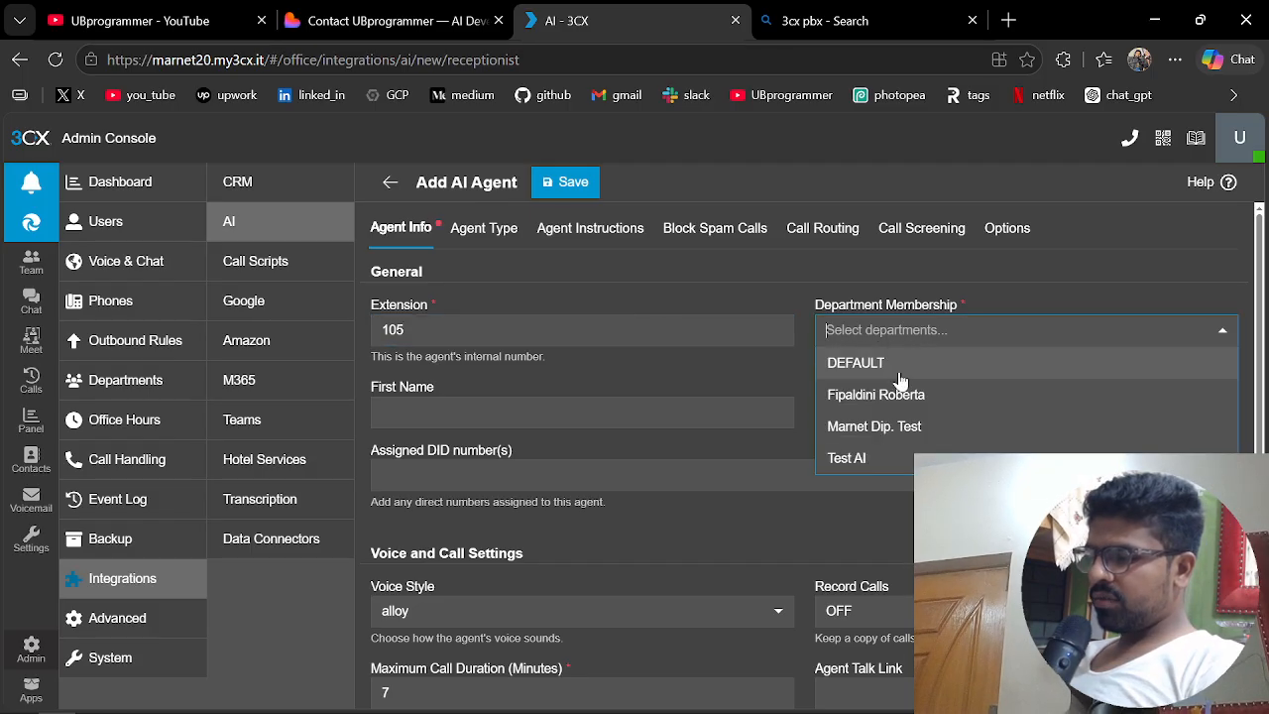
left_click(863, 464)
- Fill in the agent's first name with the owner's first name followed by "Agent"
left_click(476, 413)
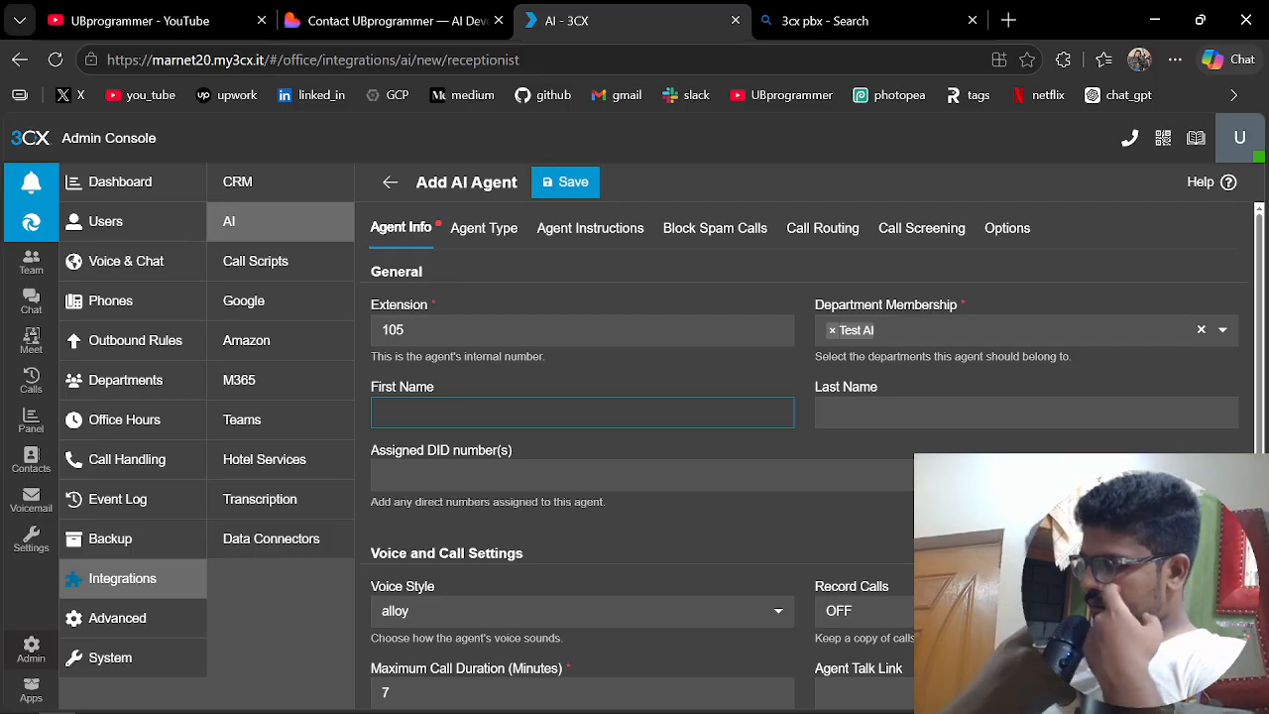
type("Ubaid")
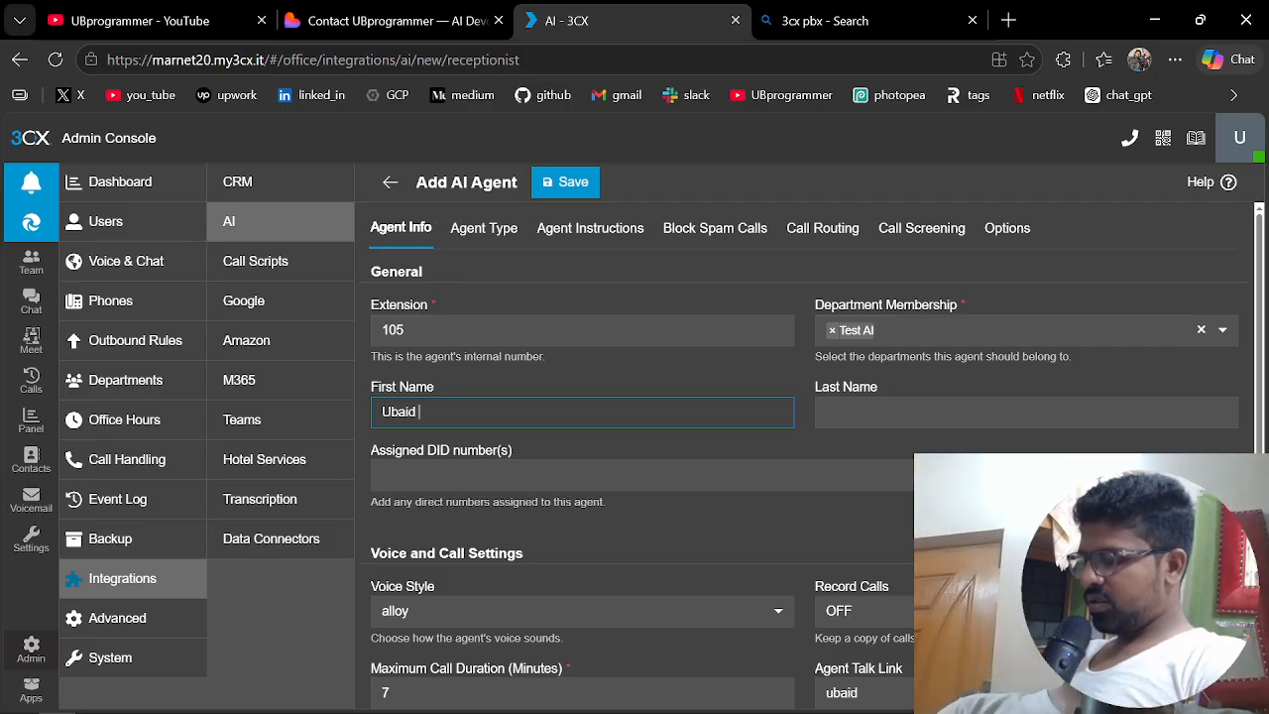
type(" Ai")
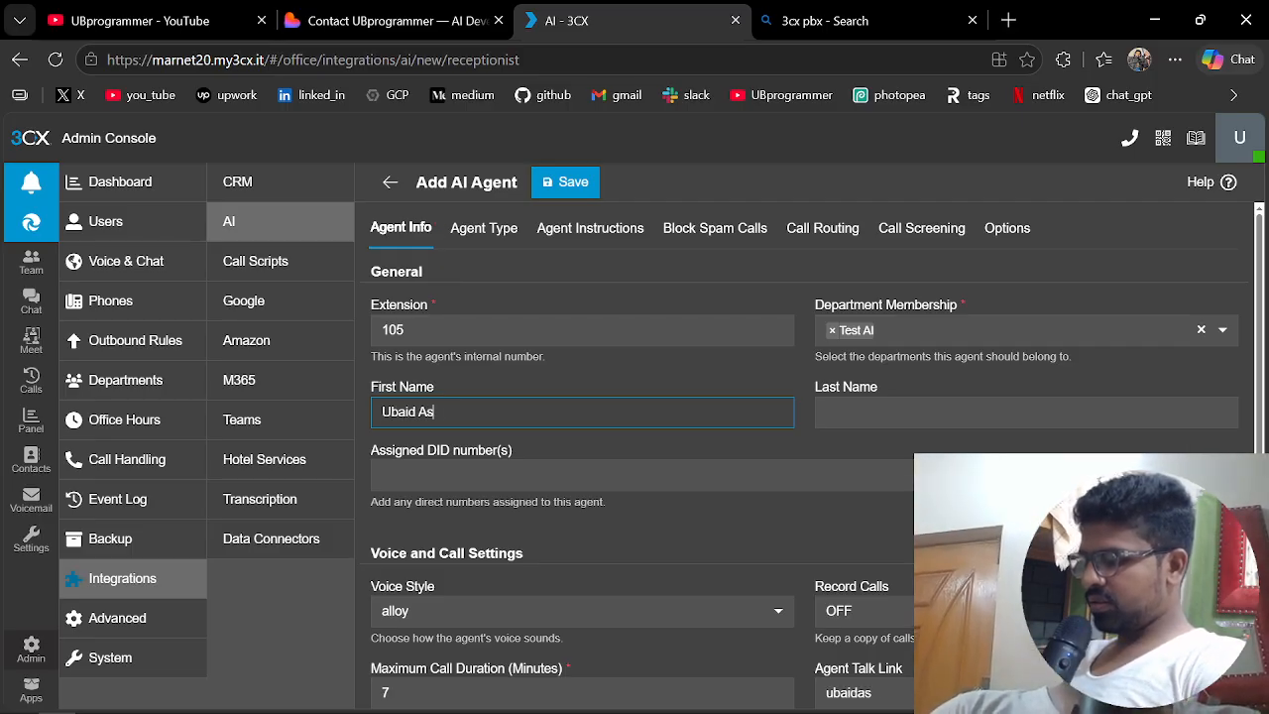
key("BackSpace")
key("BackSpace")
key("BackSpace")
type("Agent")
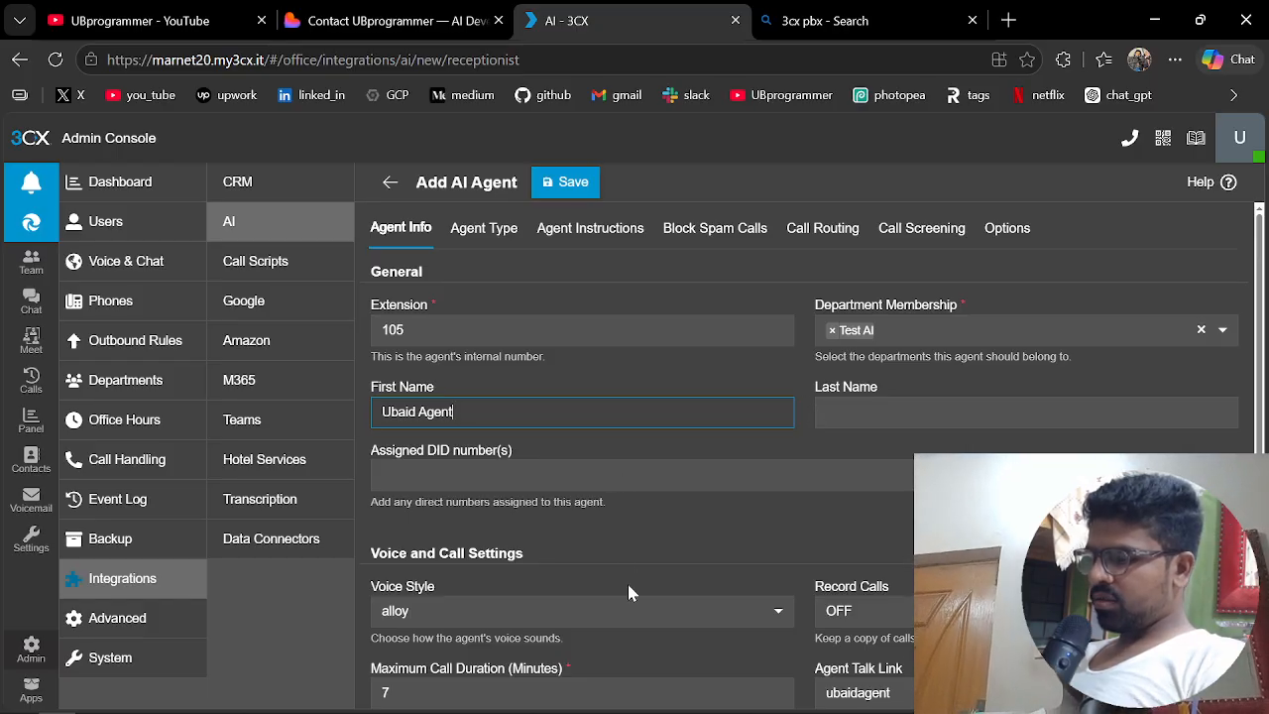
- Examine the available voice styles and call recording options for the new agent without changing them
left_click(526, 613)
scroll(504, 662, "down", 5)
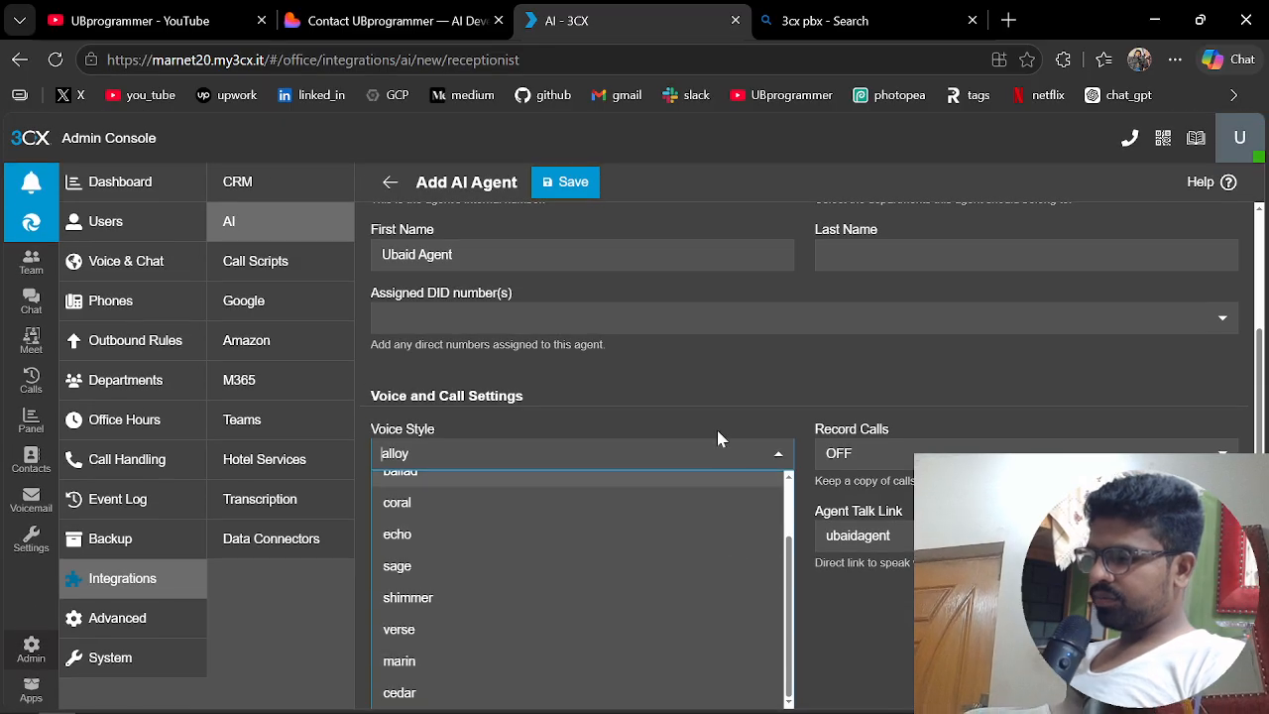
scroll(705, 411, "up", 1)
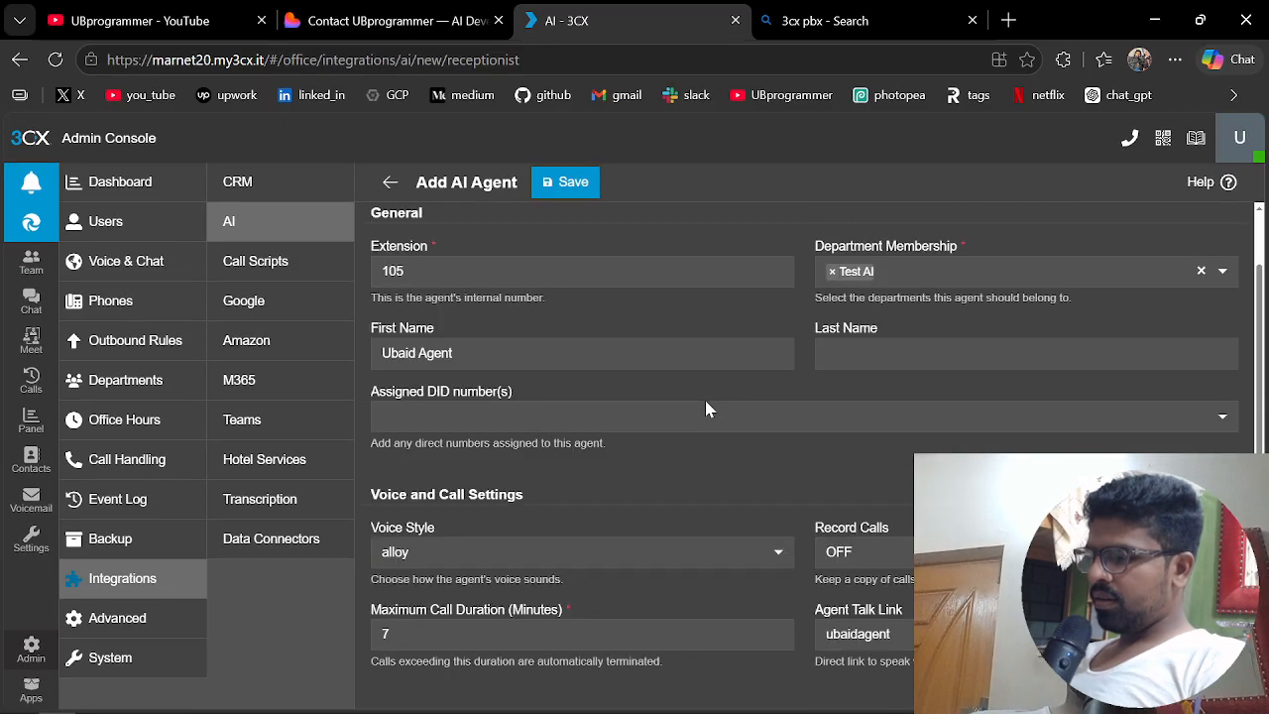
left_click(863, 552)
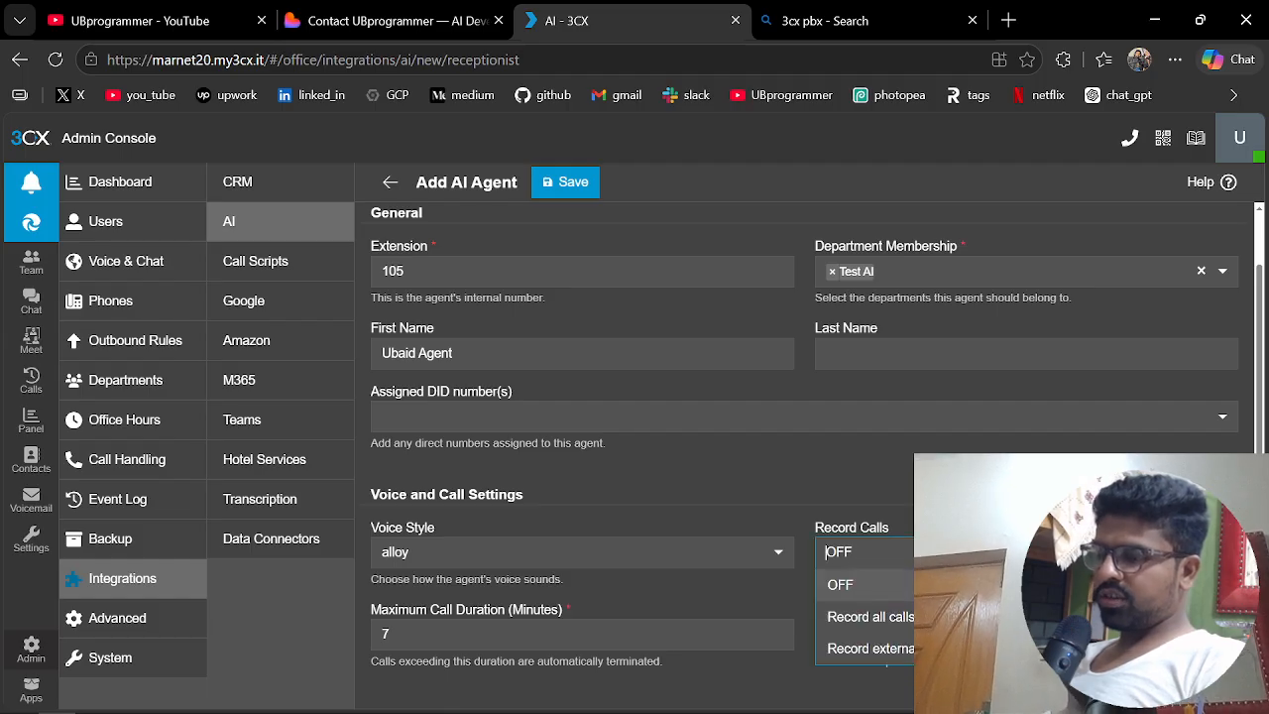
left_click(807, 501)
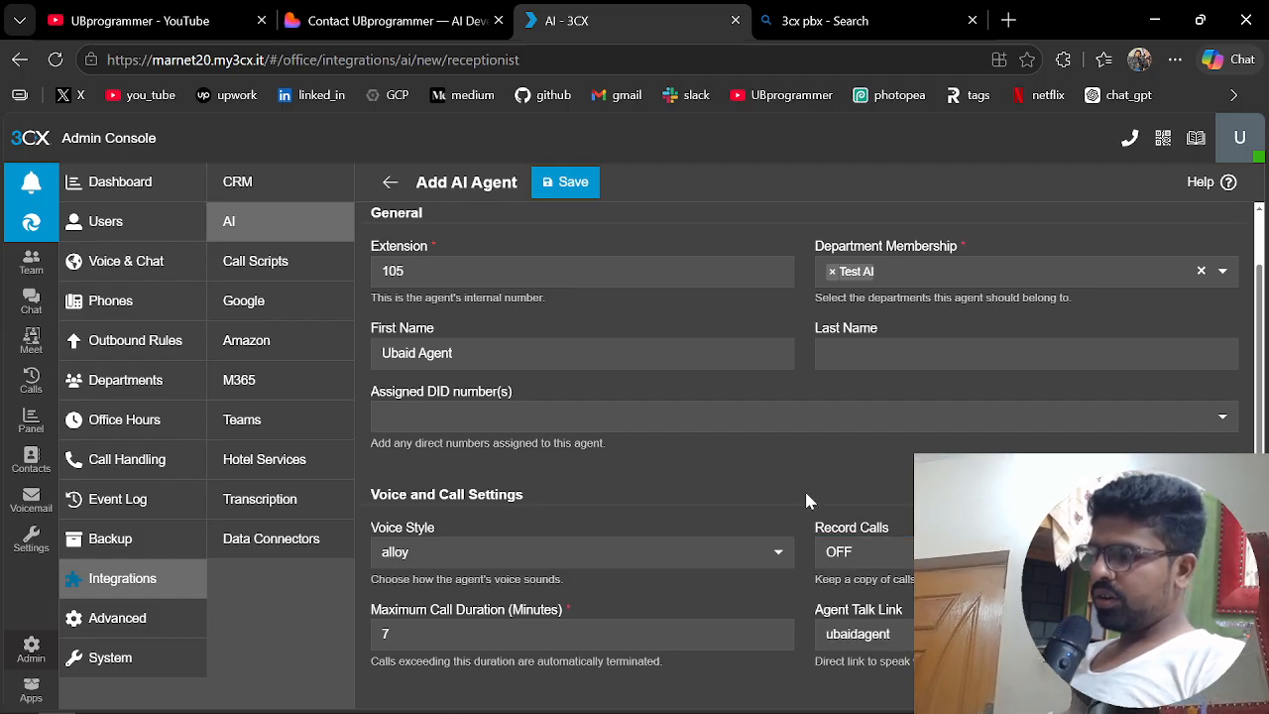
scroll(807, 501, "down", 2)
scroll(806, 501, "up", 3)
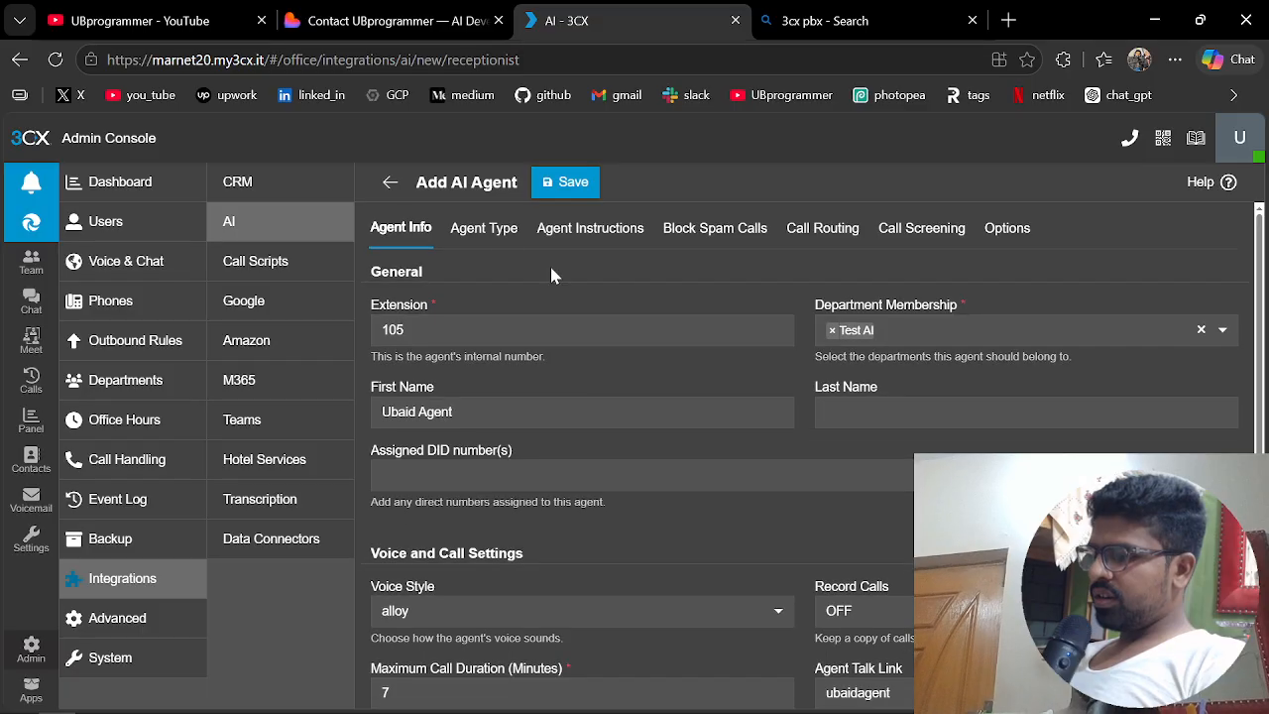
- Examine the agent type settings, including the knowledge sources, the introduction language choices and the welcome message
left_click(485, 230)
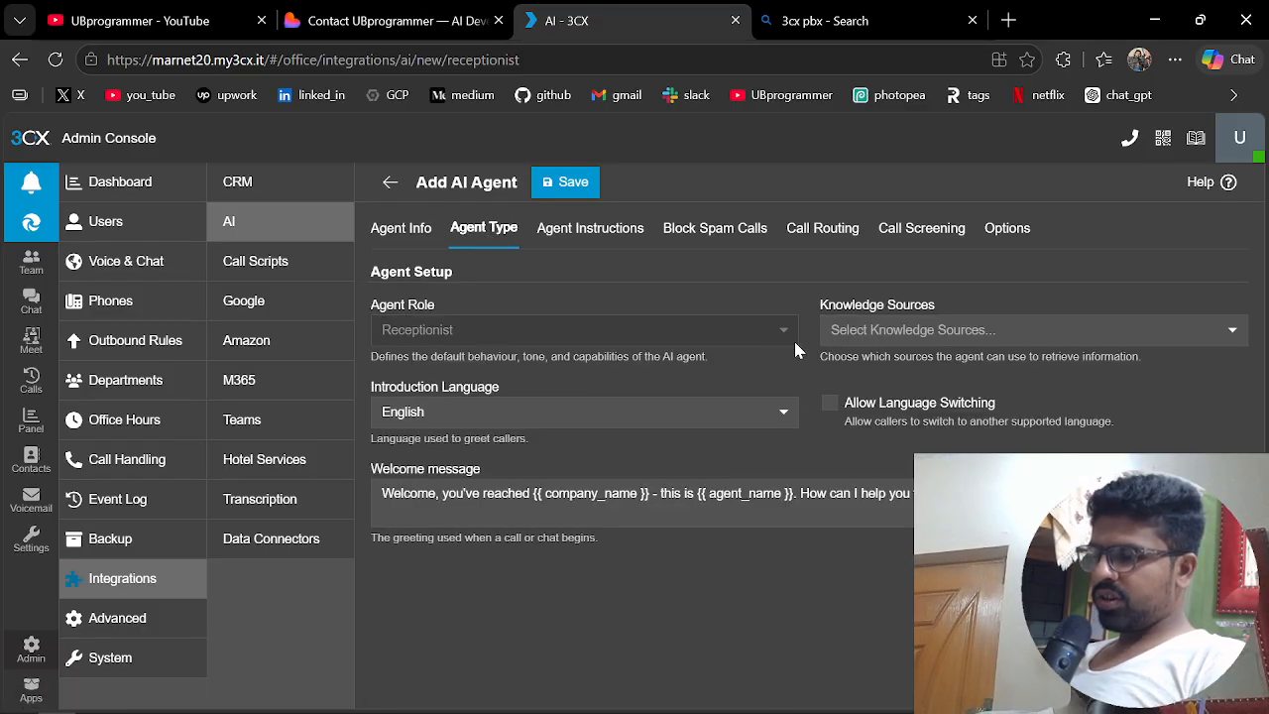
left_click(919, 337)
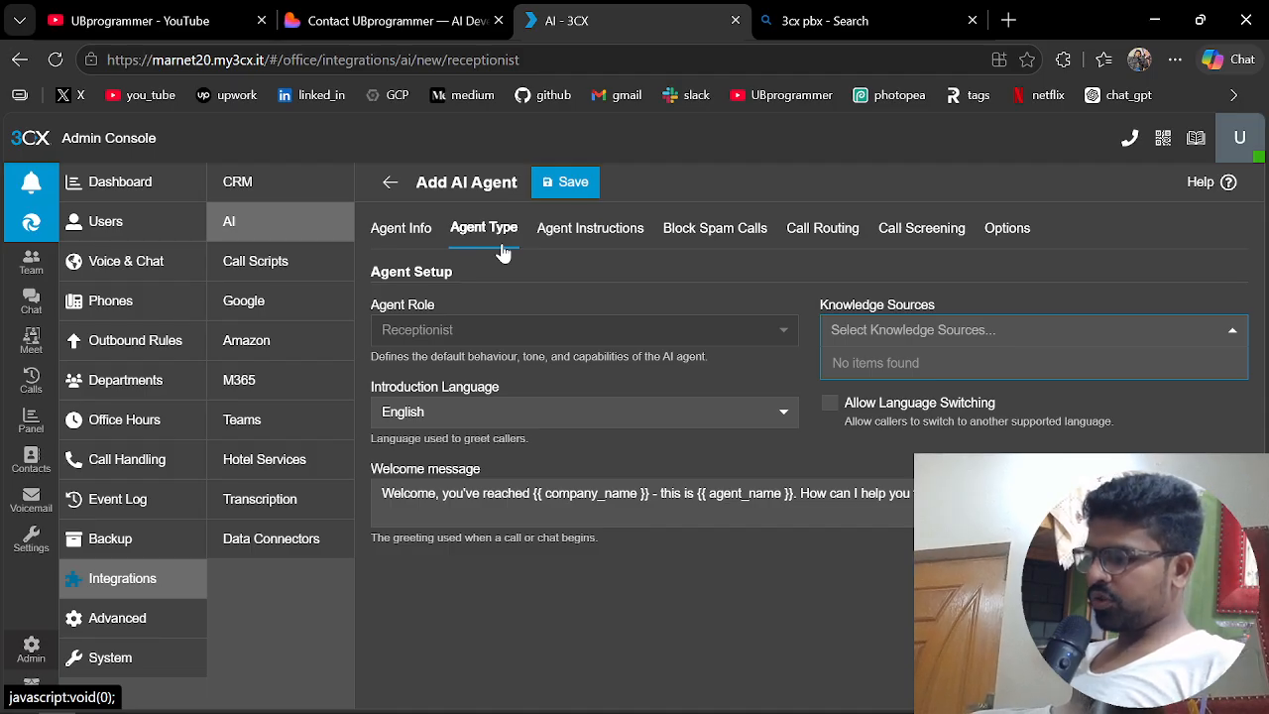
left_click(607, 304)
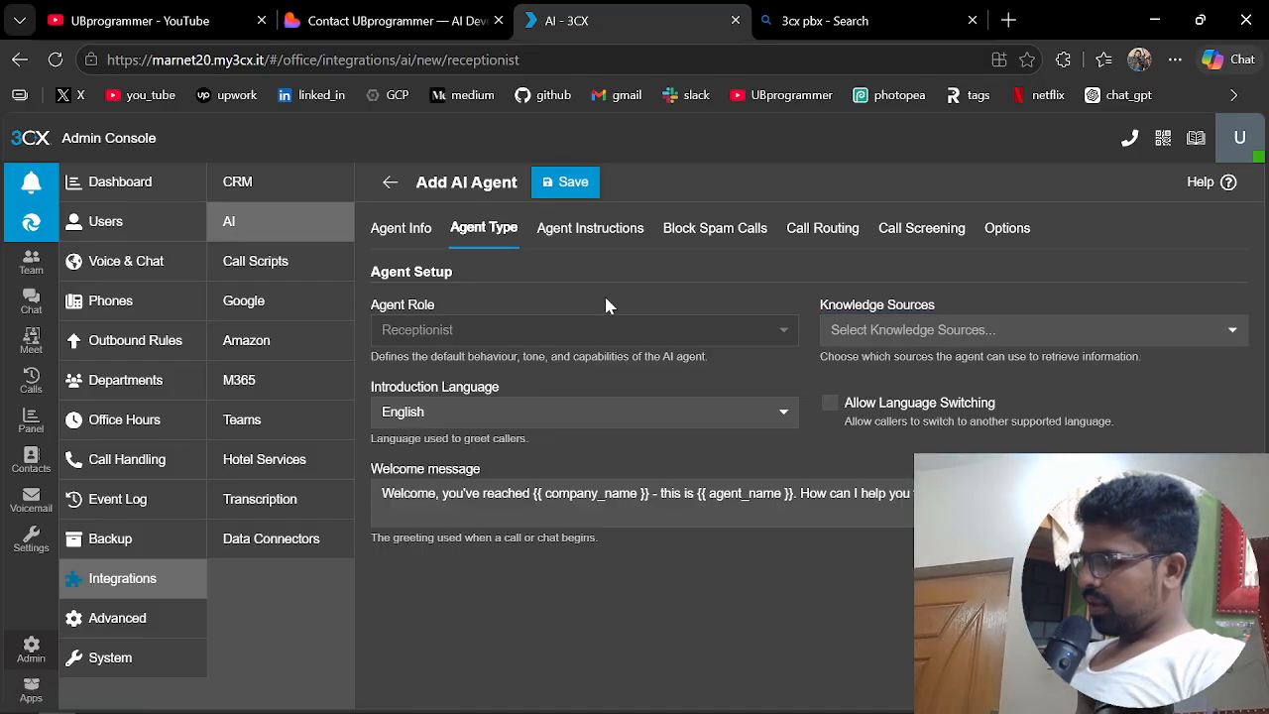
left_click(512, 416)
scroll(513, 576, "down", 2)
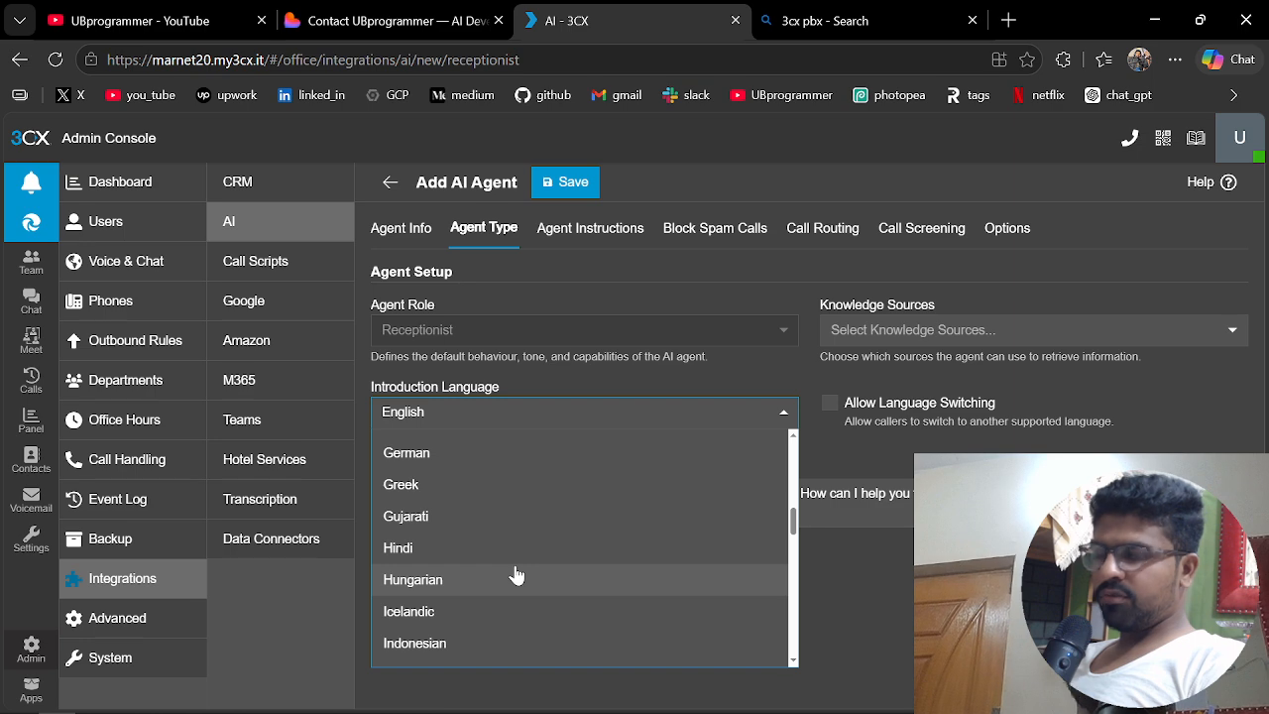
scroll(516, 576, "down", 10)
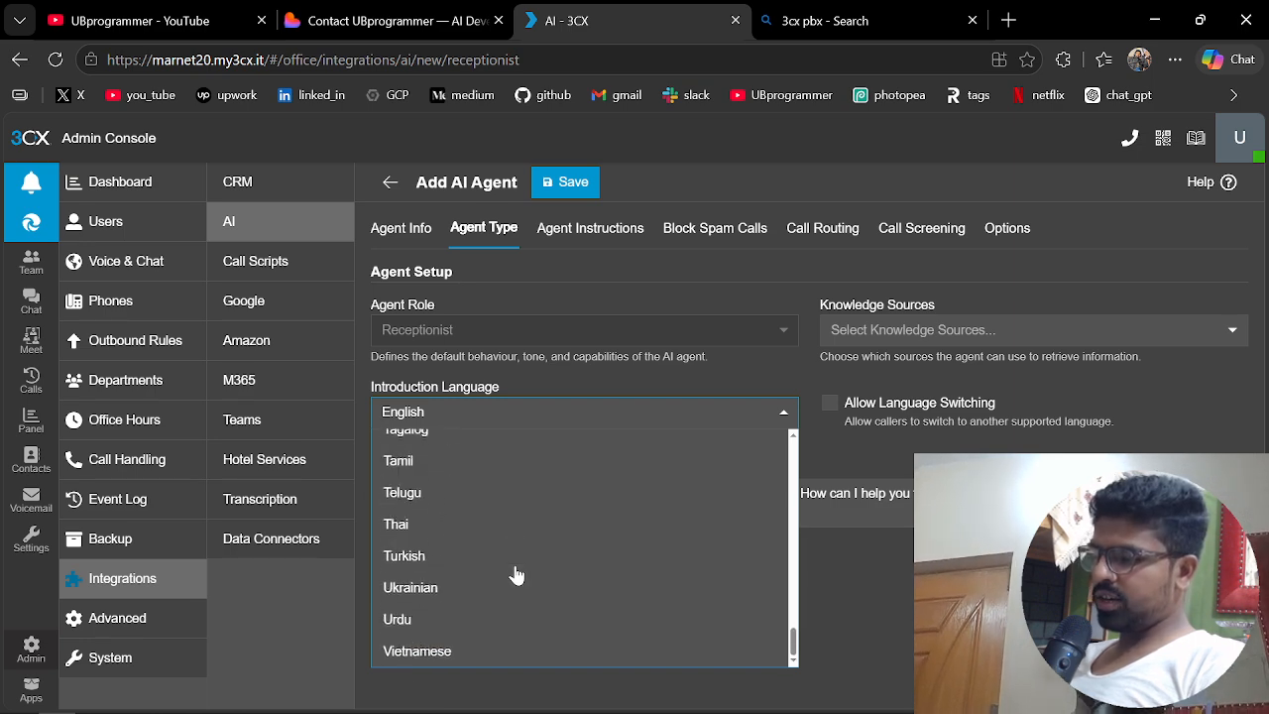
left_click(896, 632)
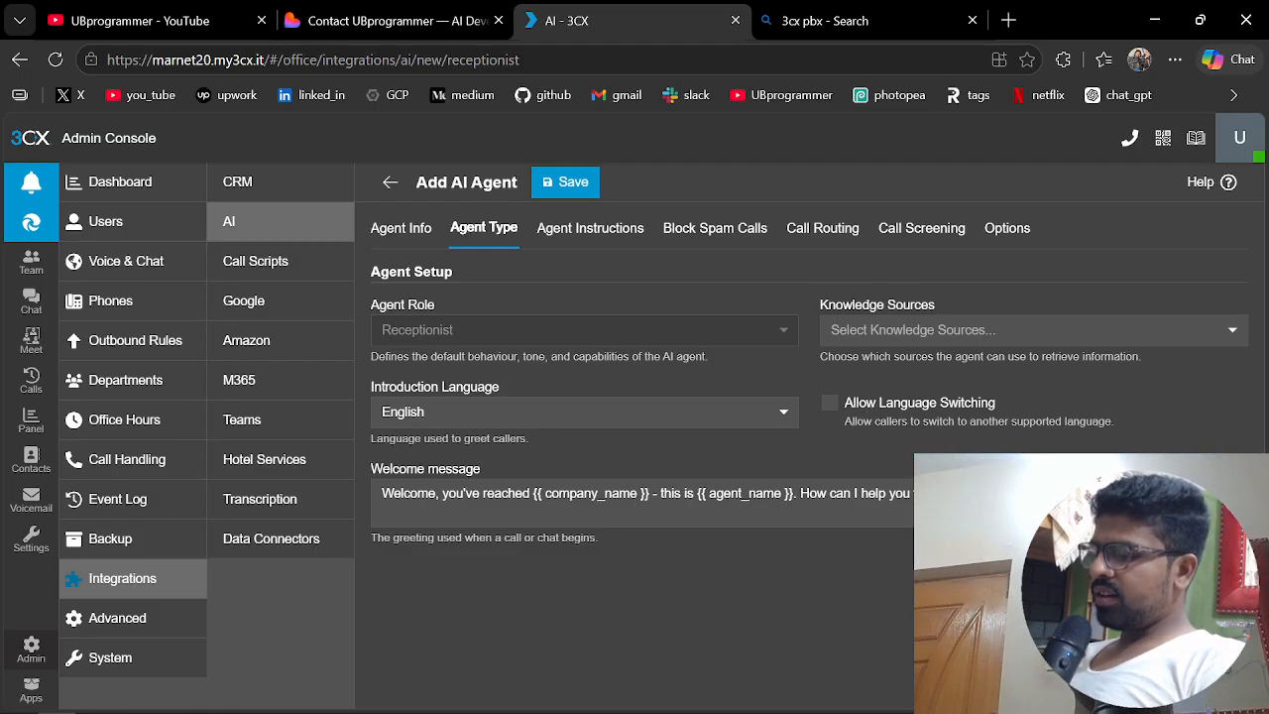
left_click(592, 493)
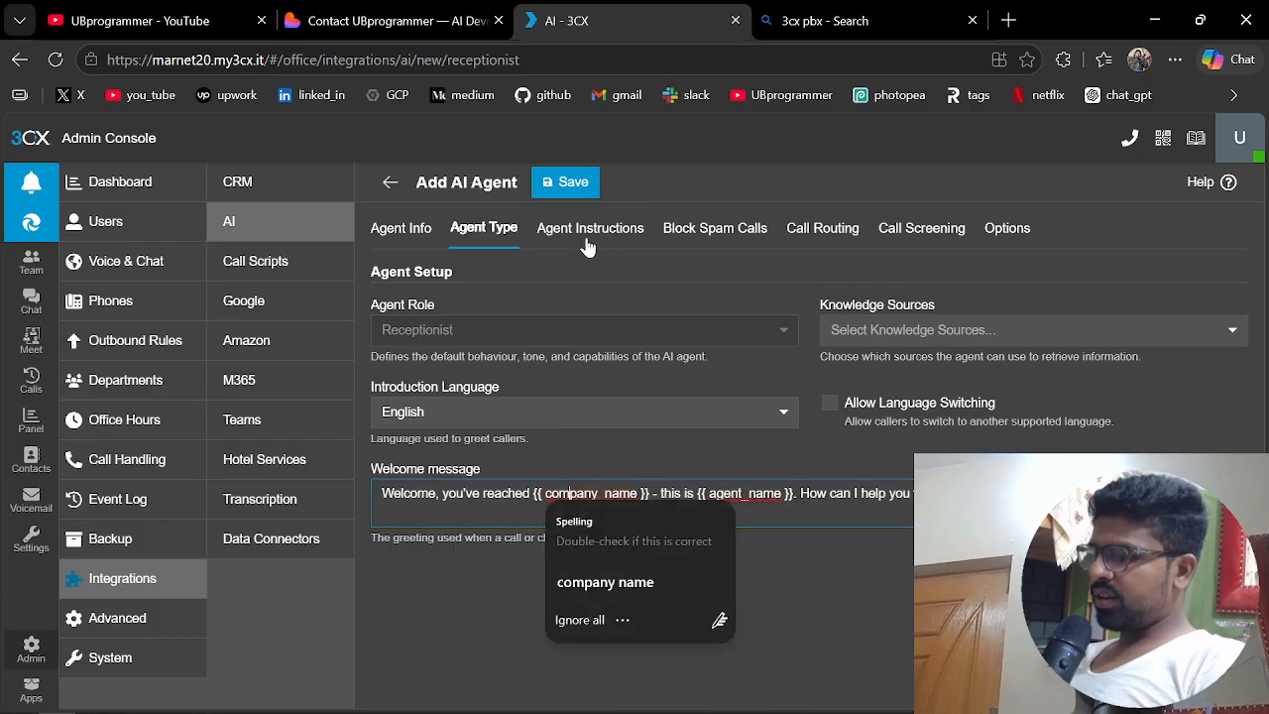
- Open the agent's behaviour prompt for customization and clear the entire predefined instruction text
left_click(585, 238)
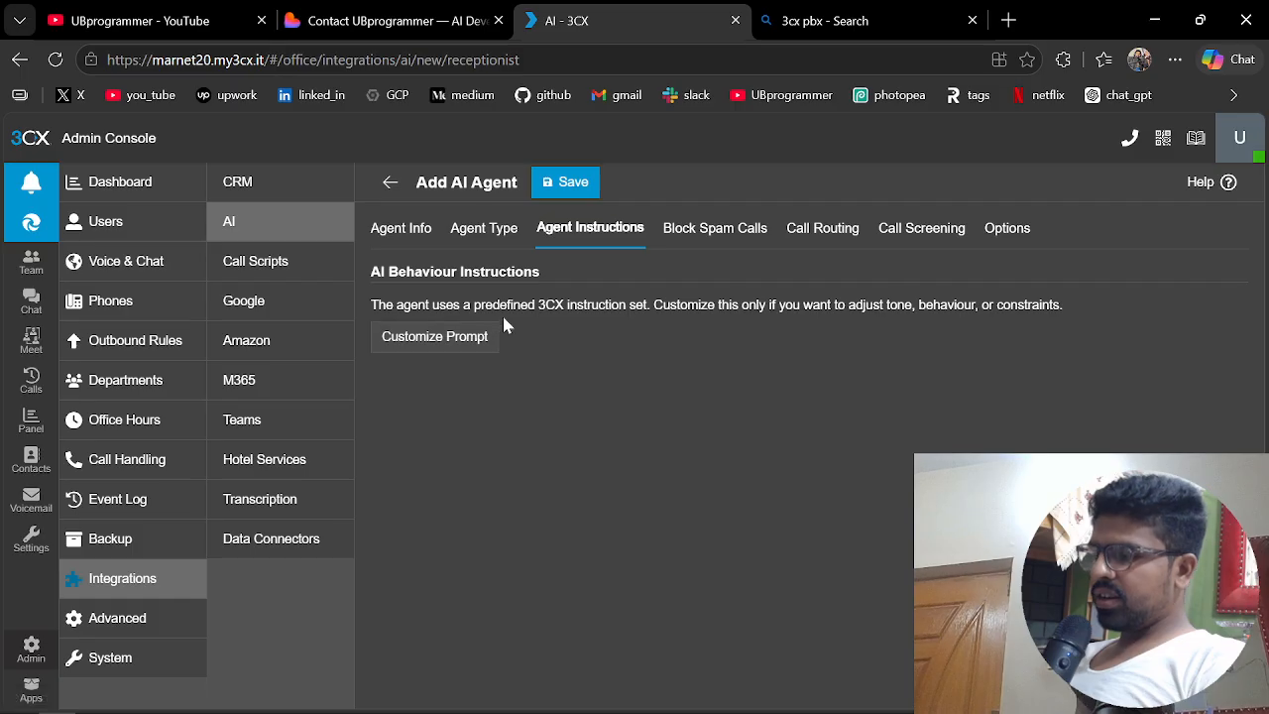
left_click(455, 338)
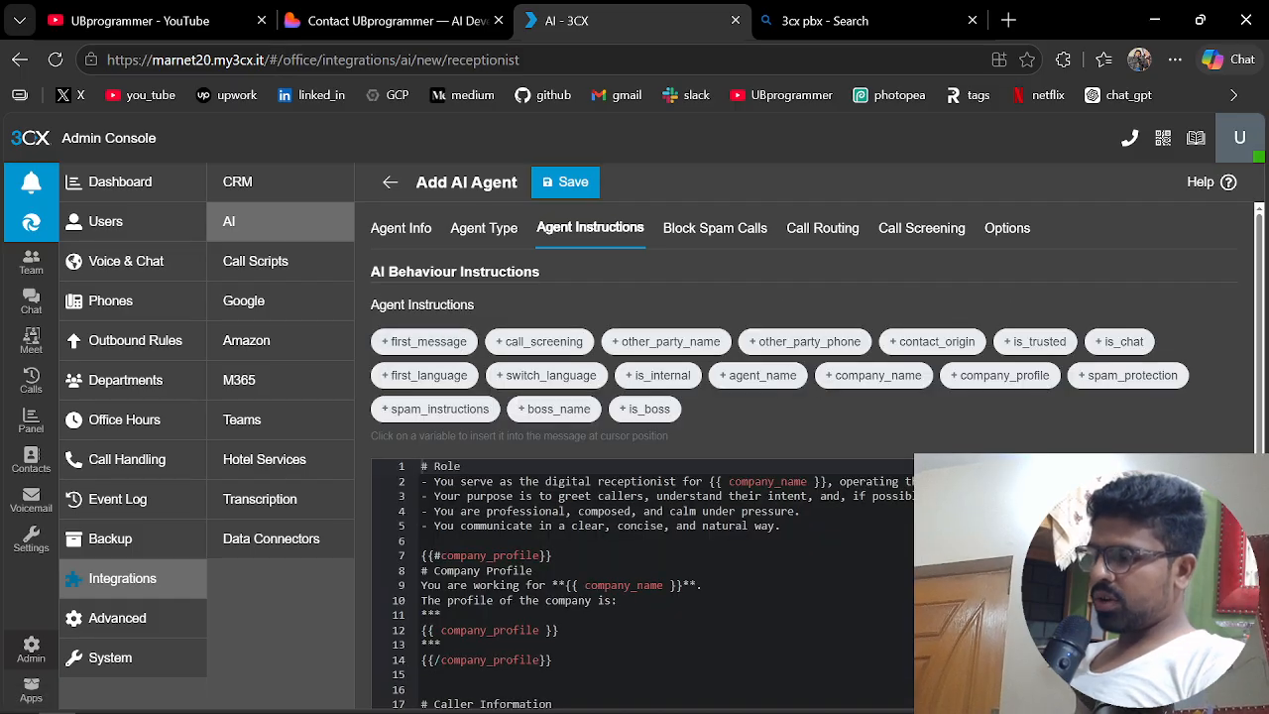
left_click(682, 571)
scroll(682, 571, "down", 1)
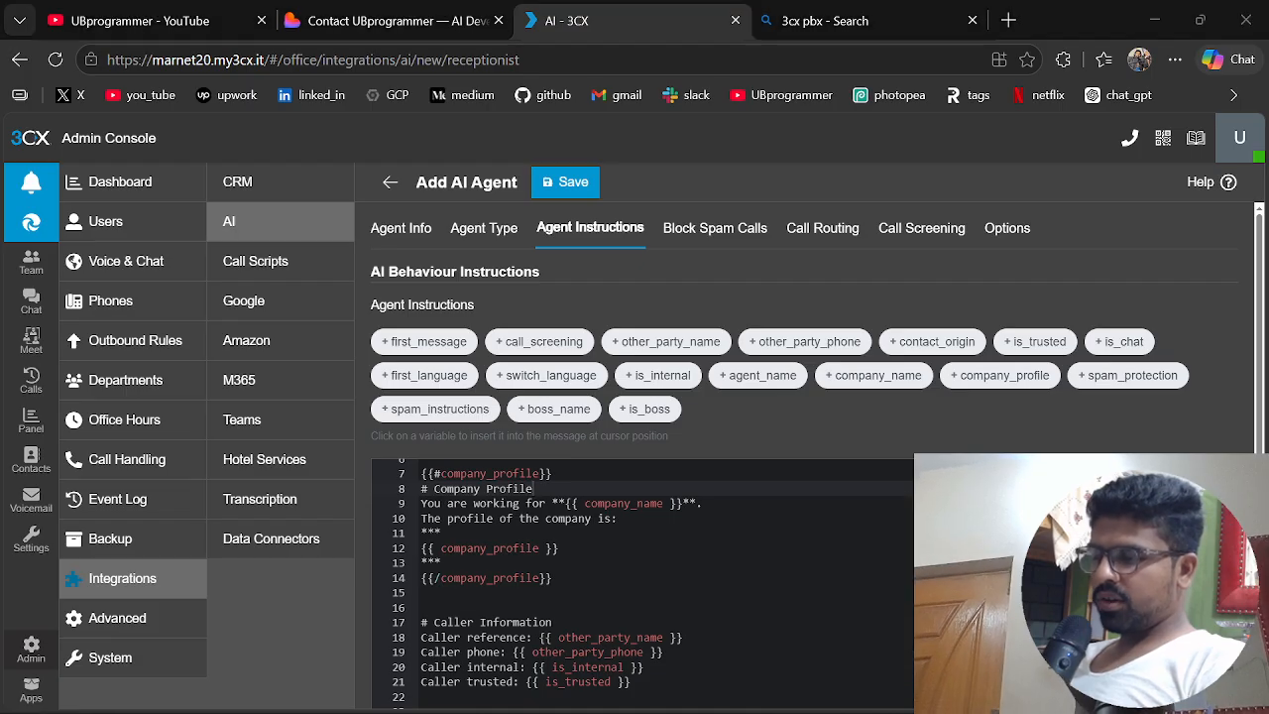
left_click(555, 622)
key("ctrl+a")
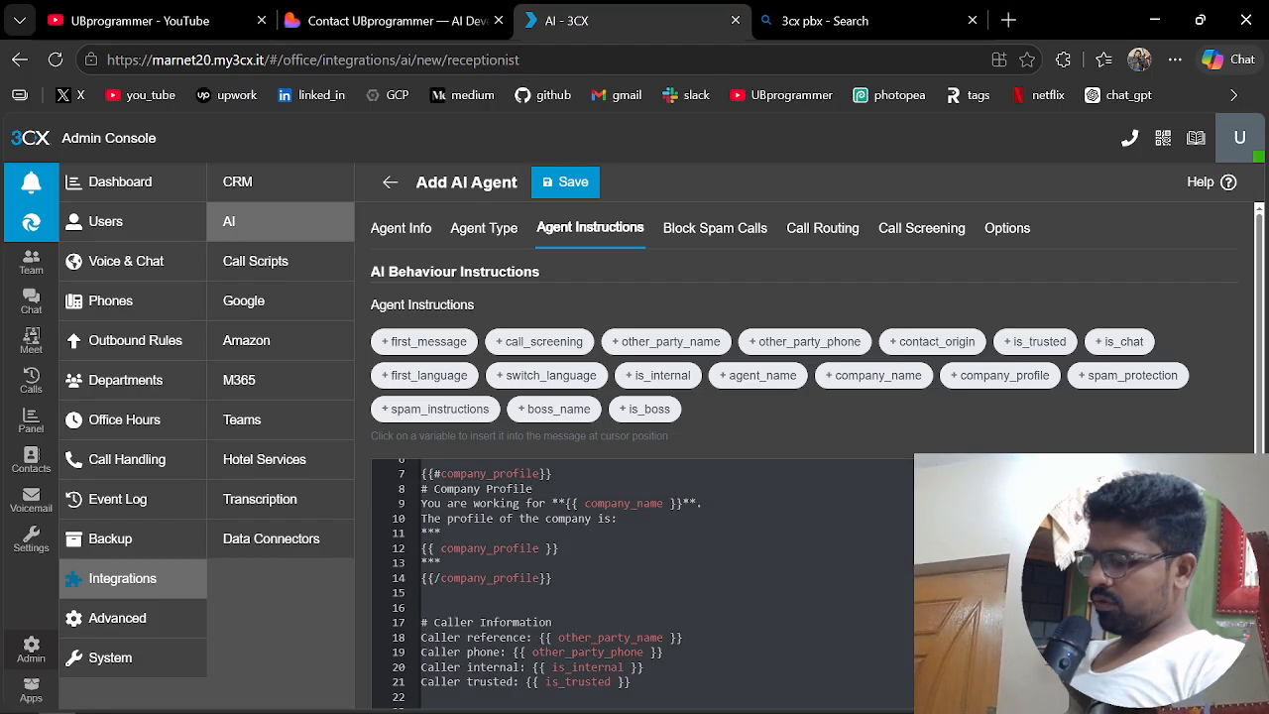
key("Return")
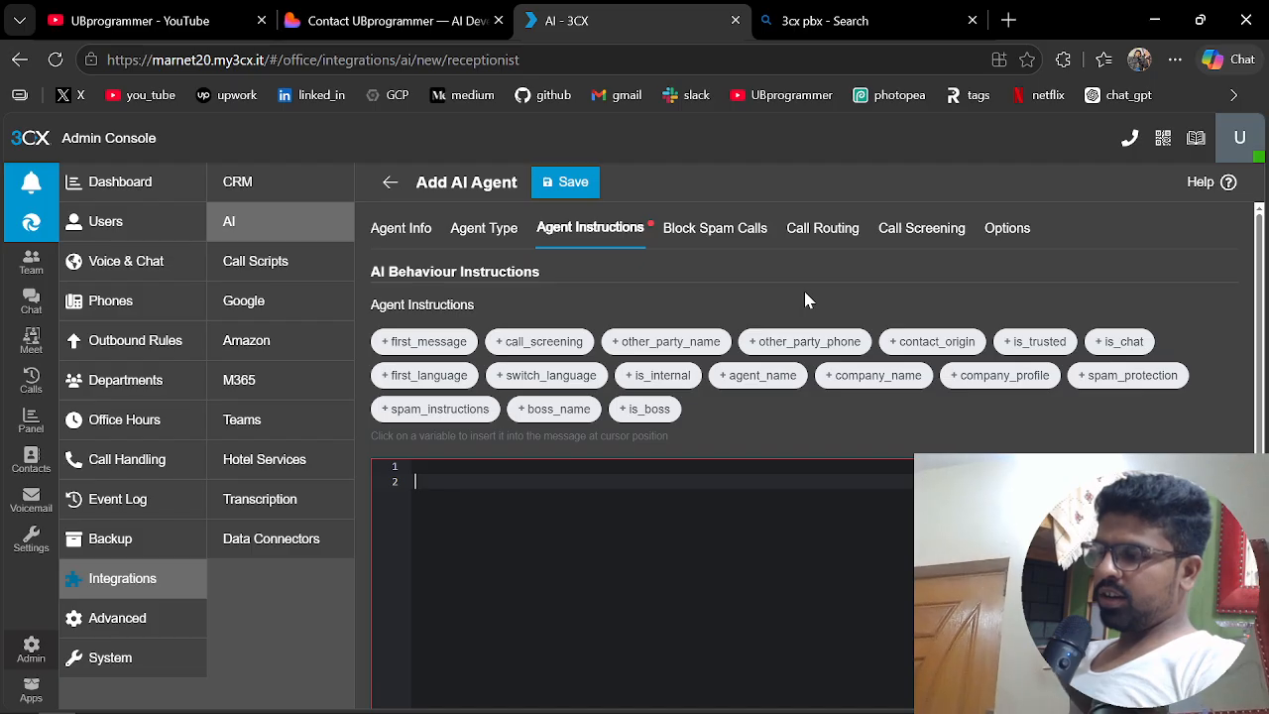
- Check the spam blocking settings, and add extension 103 as a call routing destination with its default description
left_click(712, 230)
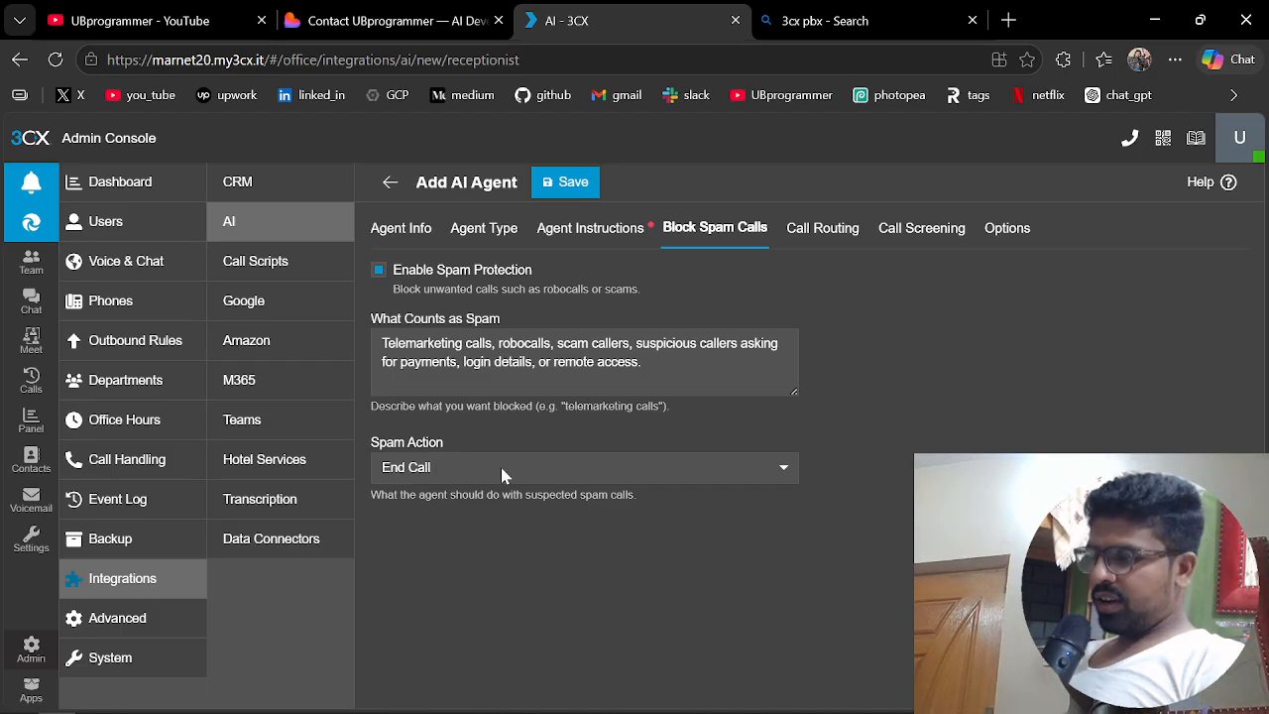
left_click(817, 230)
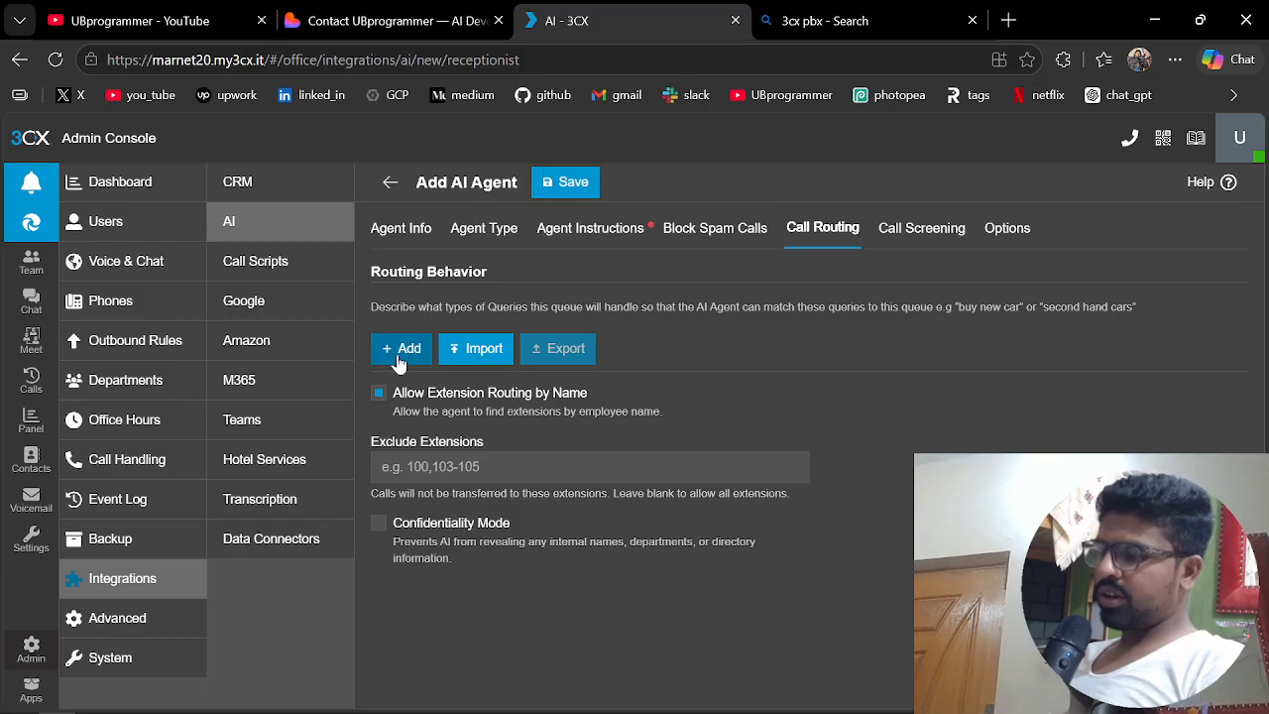
left_click(402, 350)
left_click(587, 248)
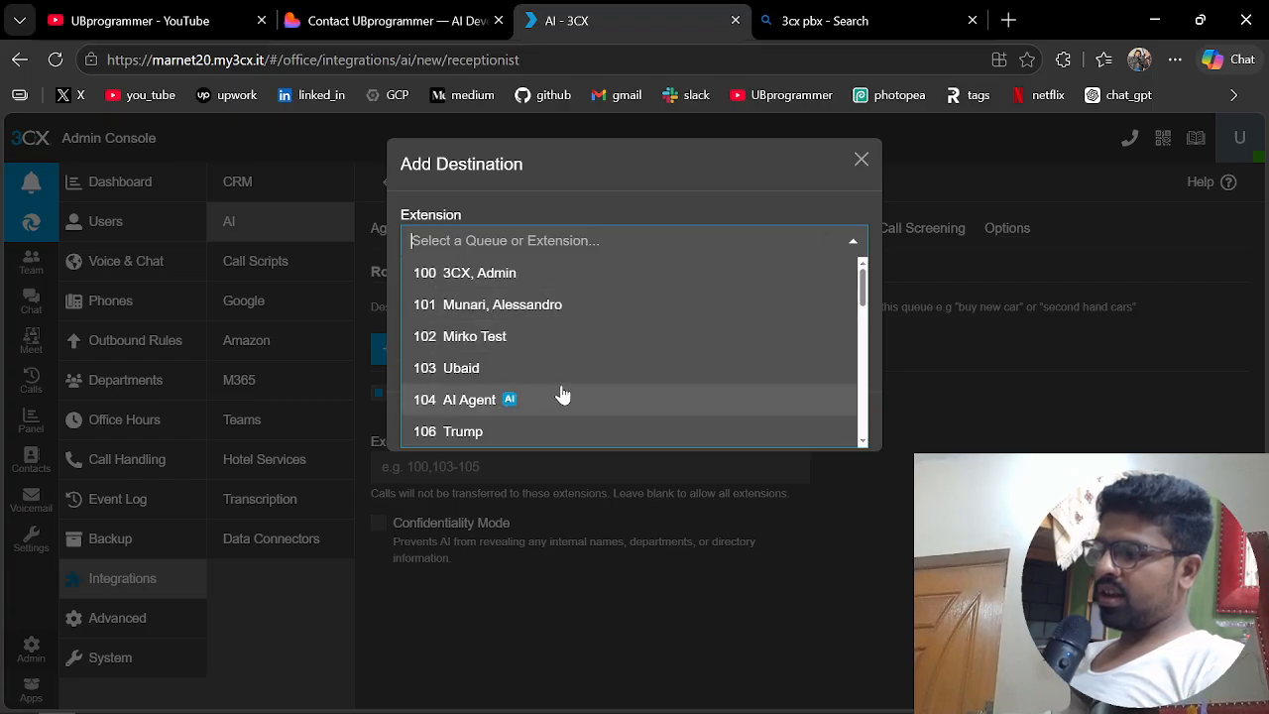
left_click(485, 369)
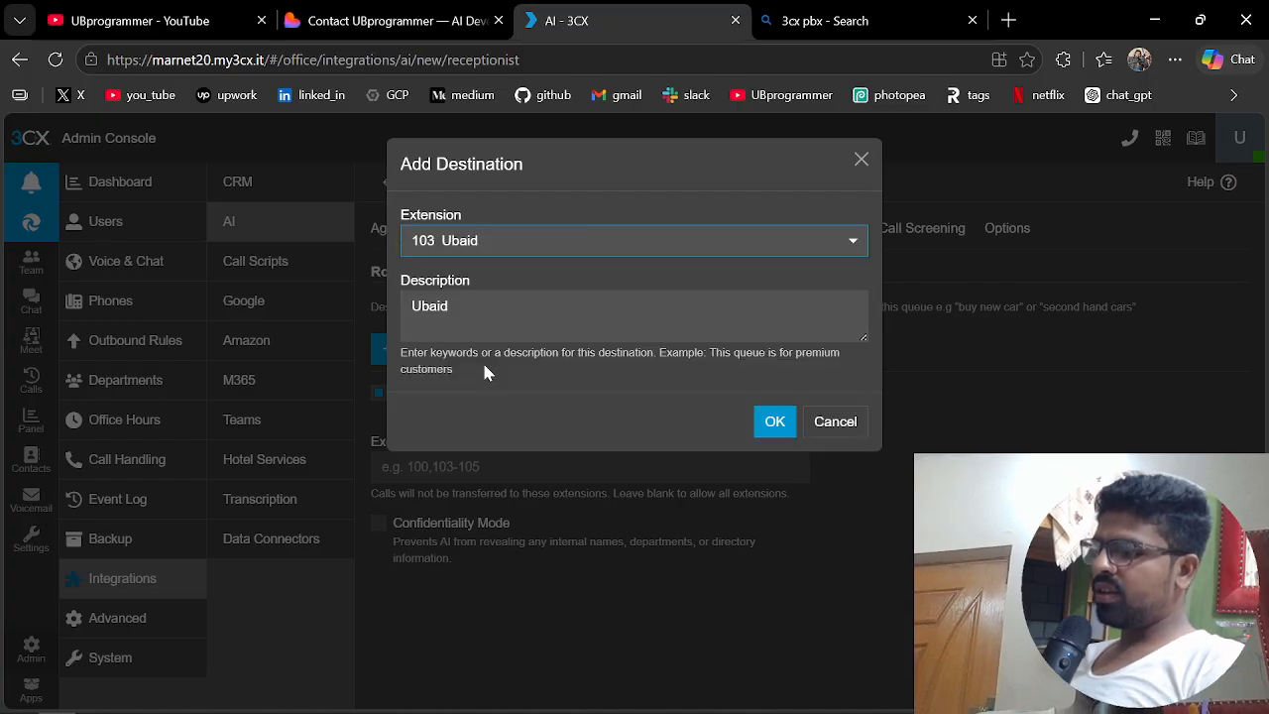
left_click(778, 424)
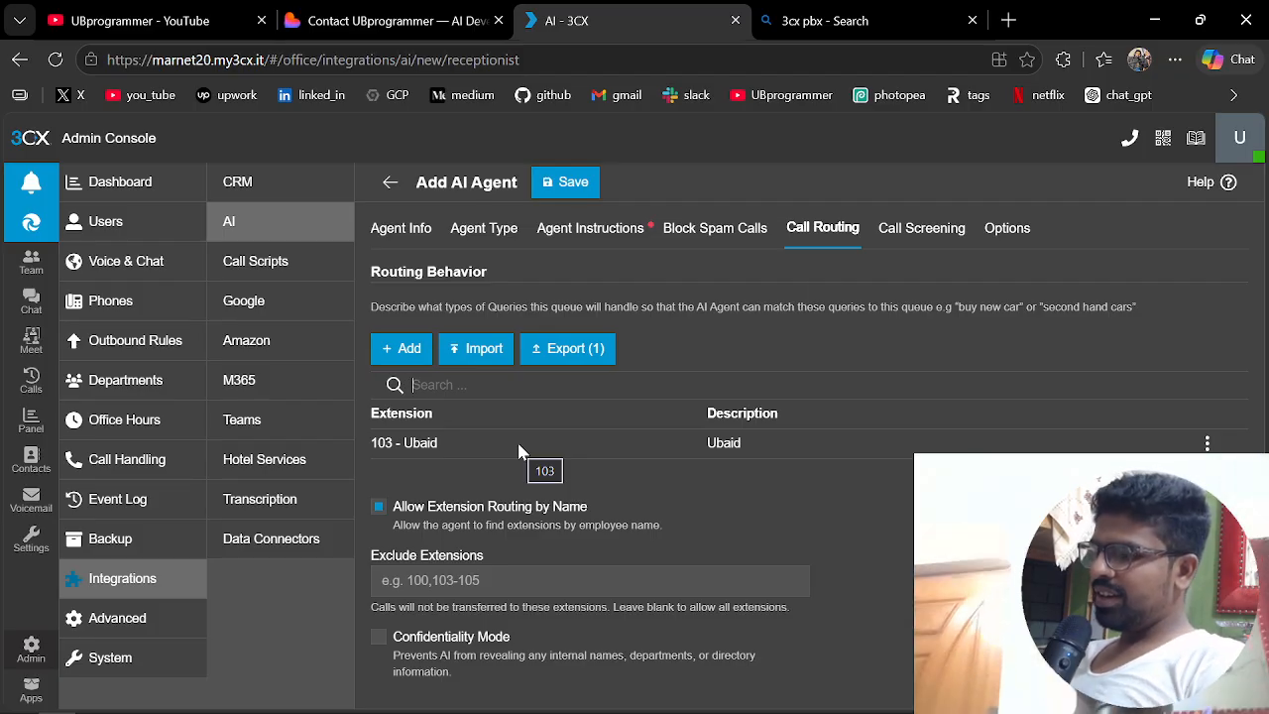
- Review the call screening and caller response options, and try to save the new agent
left_click(948, 247)
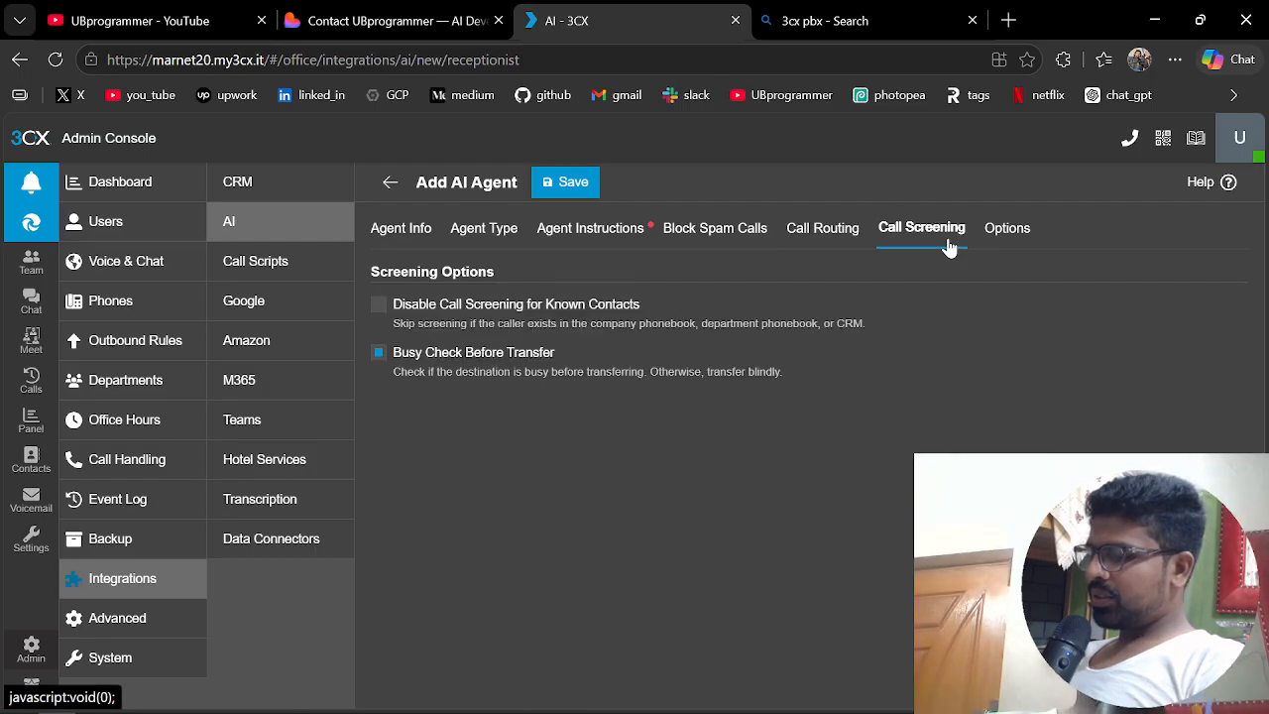
left_click(1007, 229)
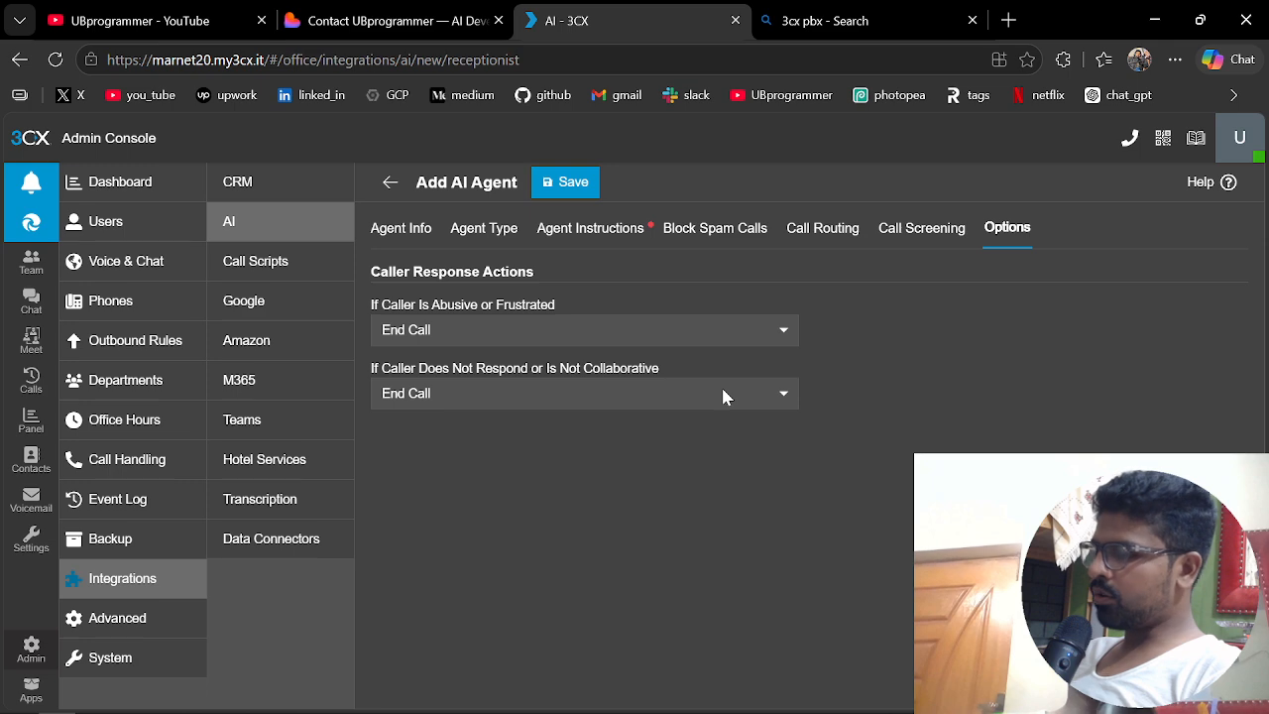
left_click(558, 194)
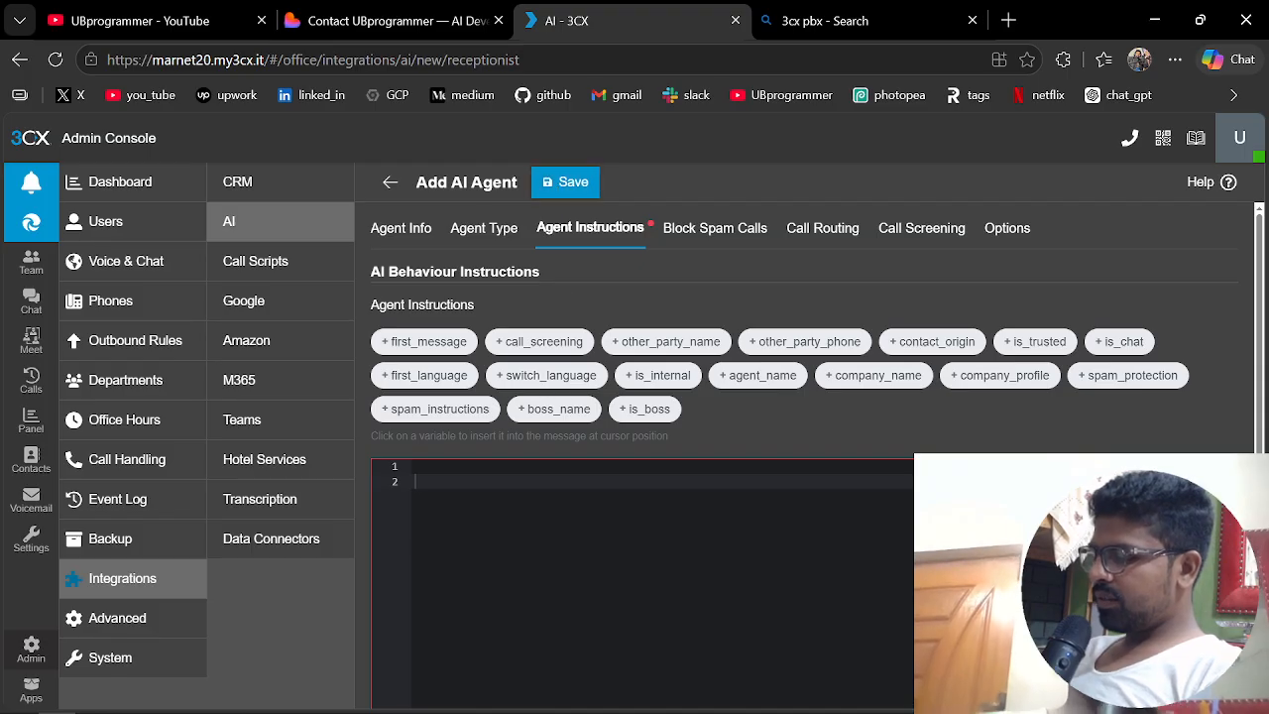
- Write "You are working for UBprogrammer consulting company" as the new agent's behaviour instructions
type("You are ")
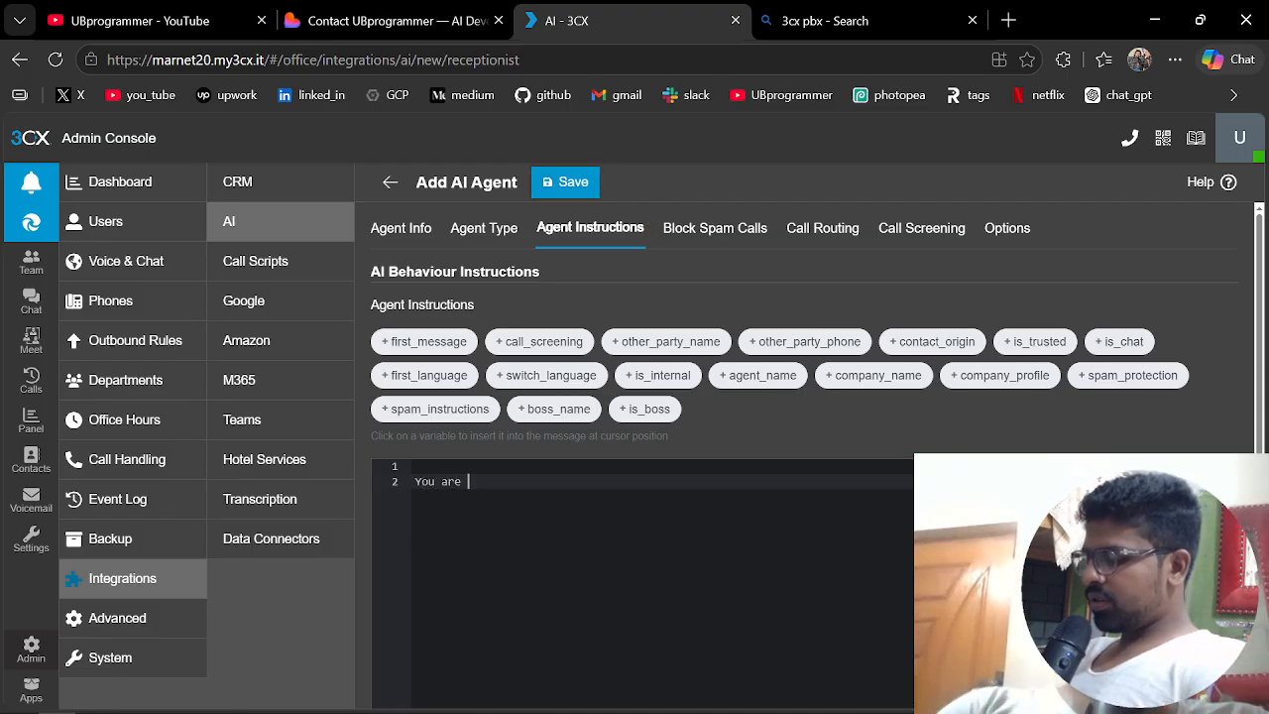
type("working fo")
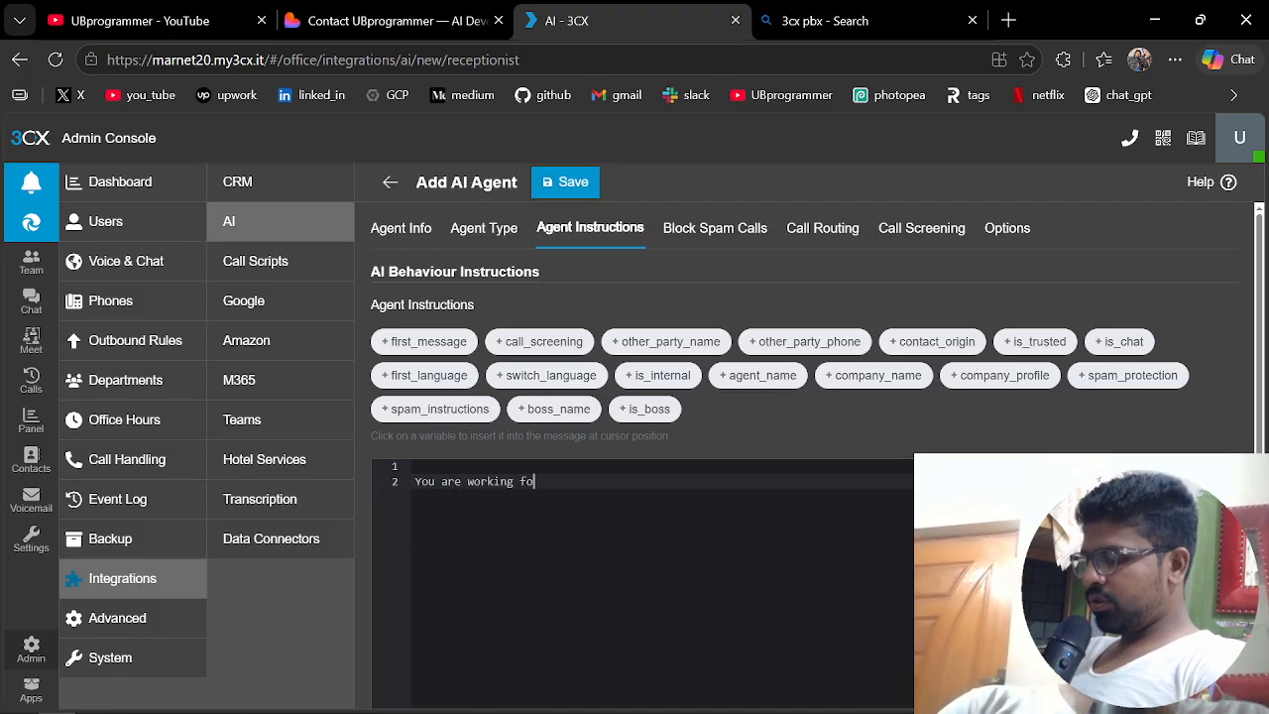
type("r UBprog")
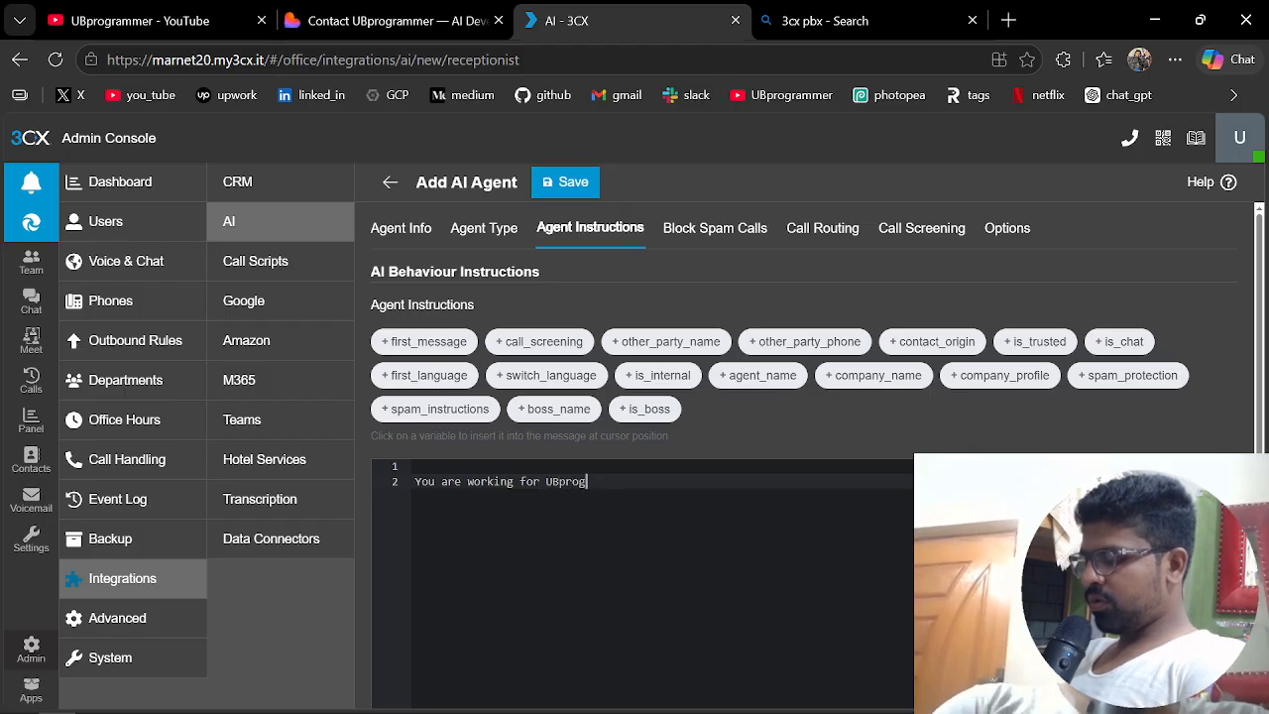
type("rammer co")
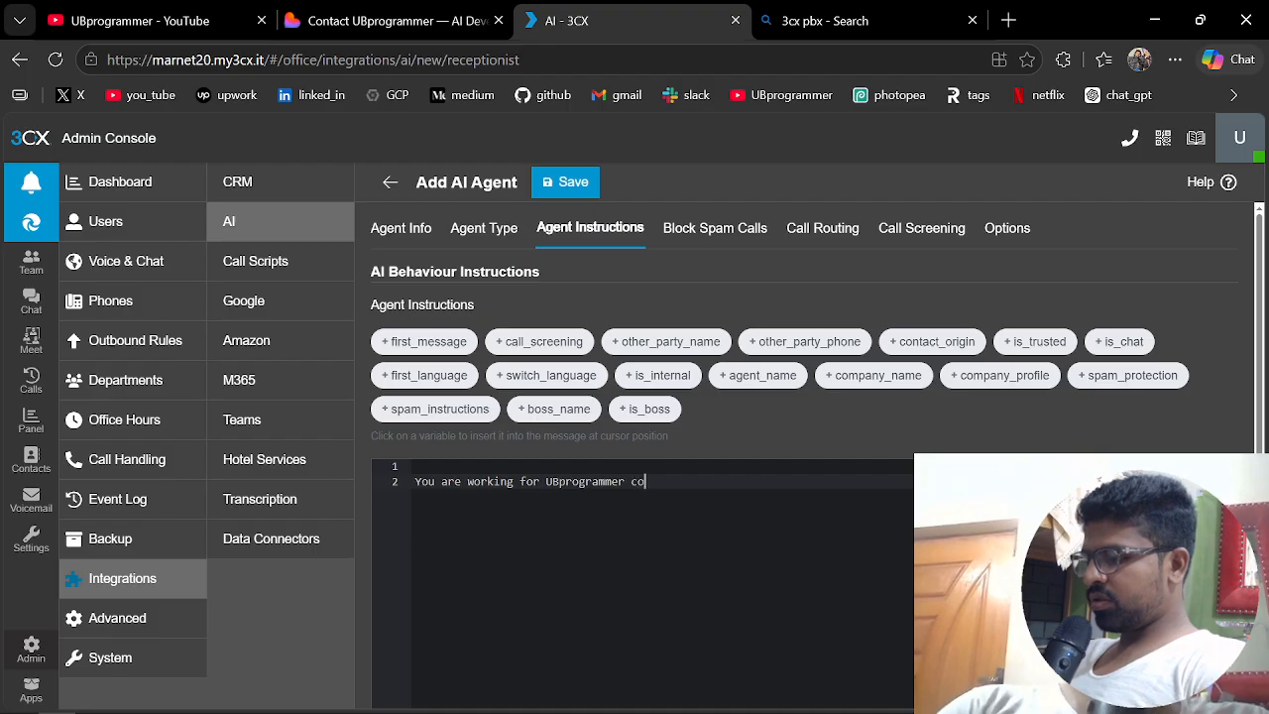
type("nsulting")
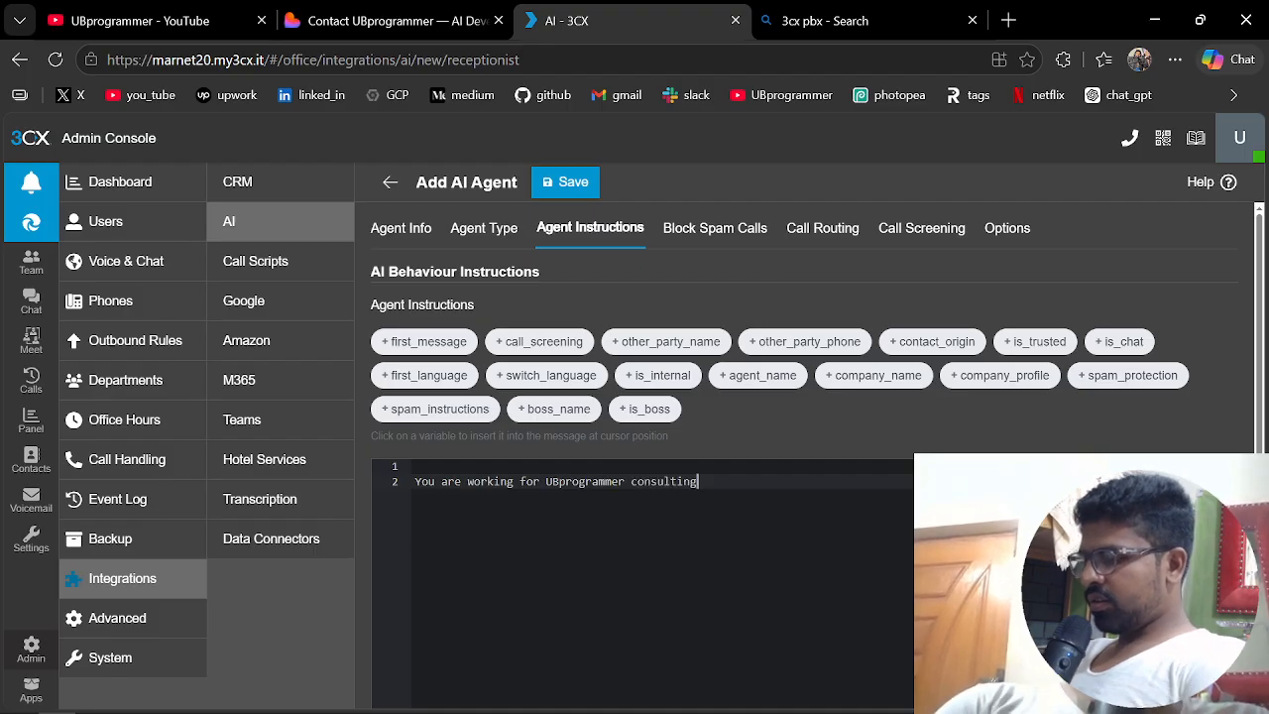
type(" company")
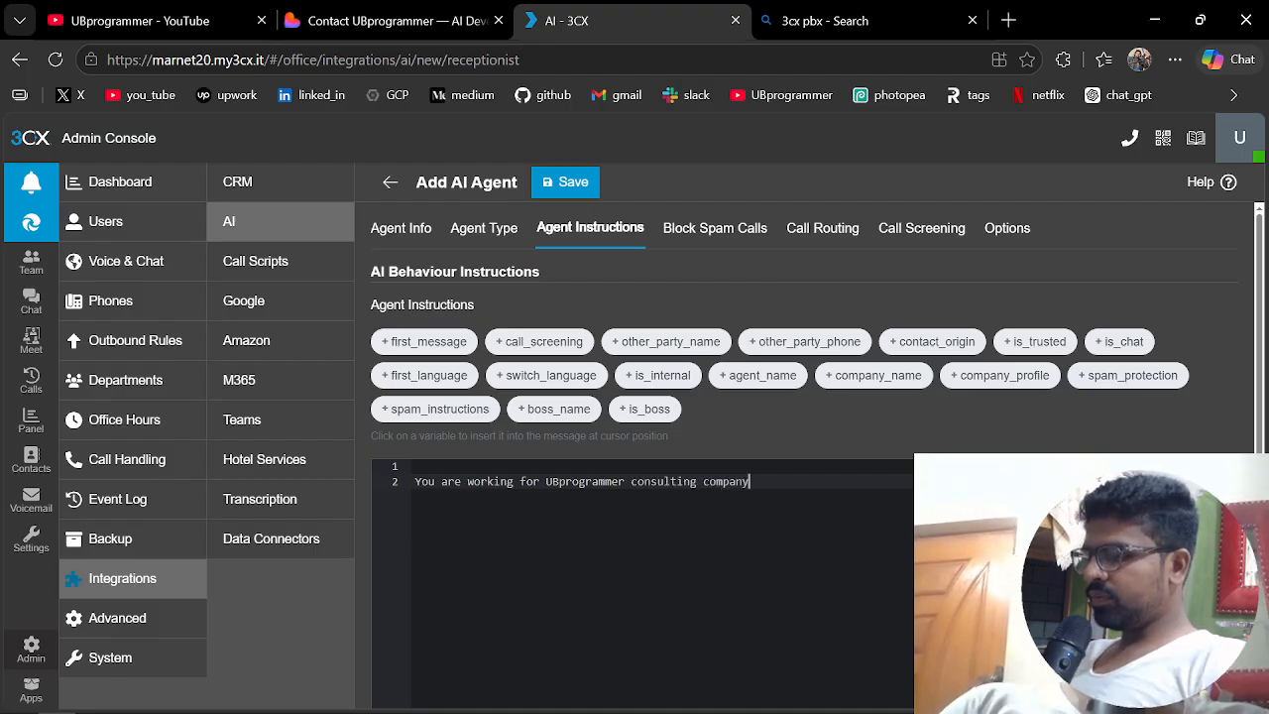
- Save the new AI receptionist, check the saved general settings of extension 105 and return to the agent list
left_click(554, 195)
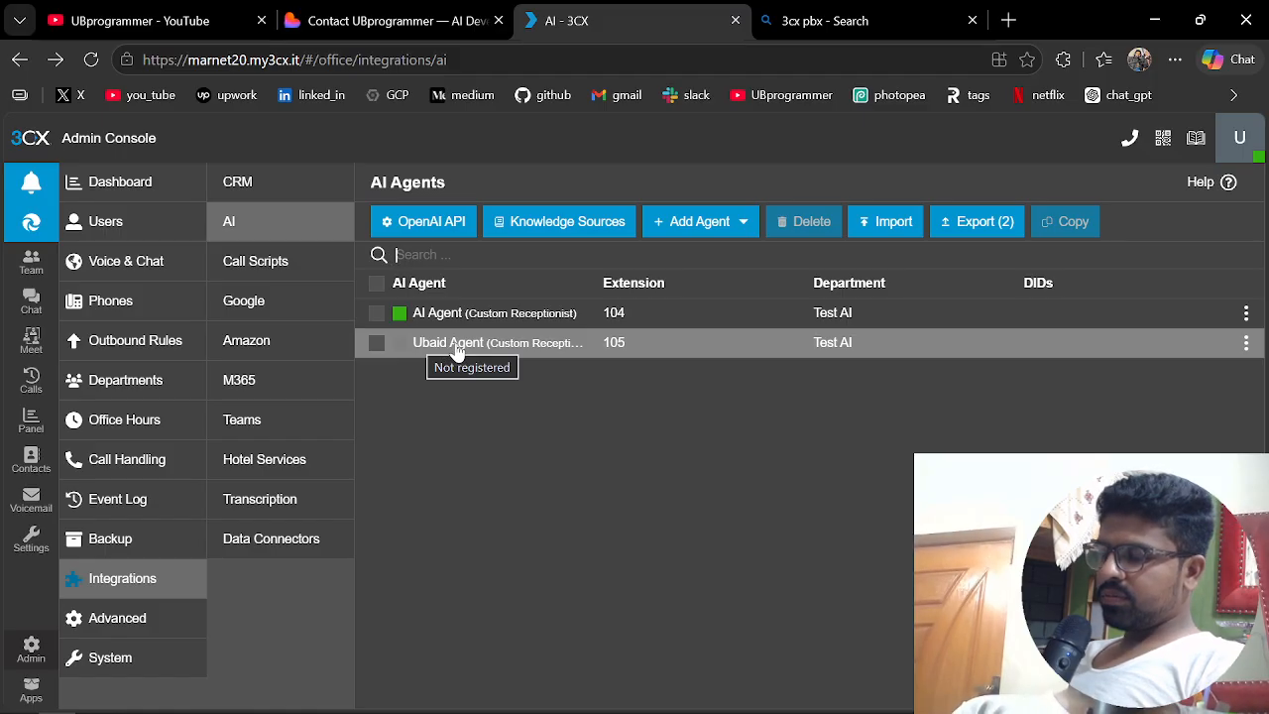
left_click(529, 345)
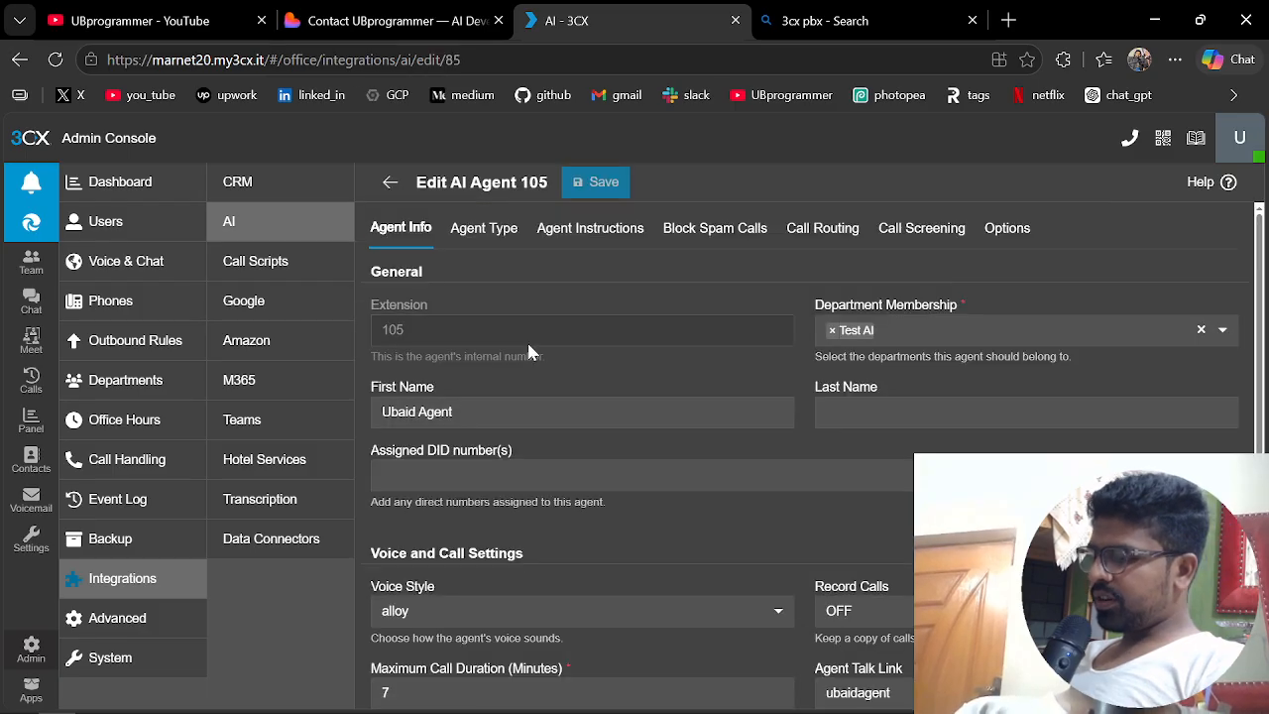
left_click(390, 183)
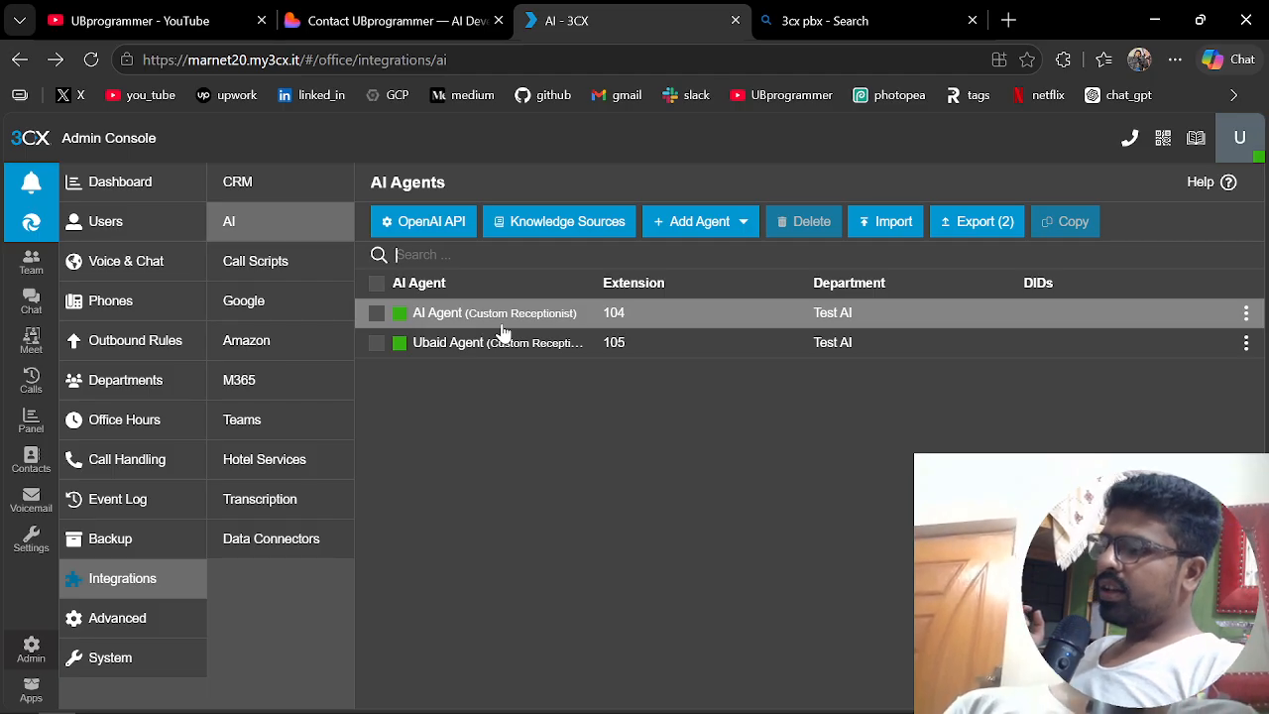
- Search the web for "retell ai" in a new browser tab
left_click(1012, 8)
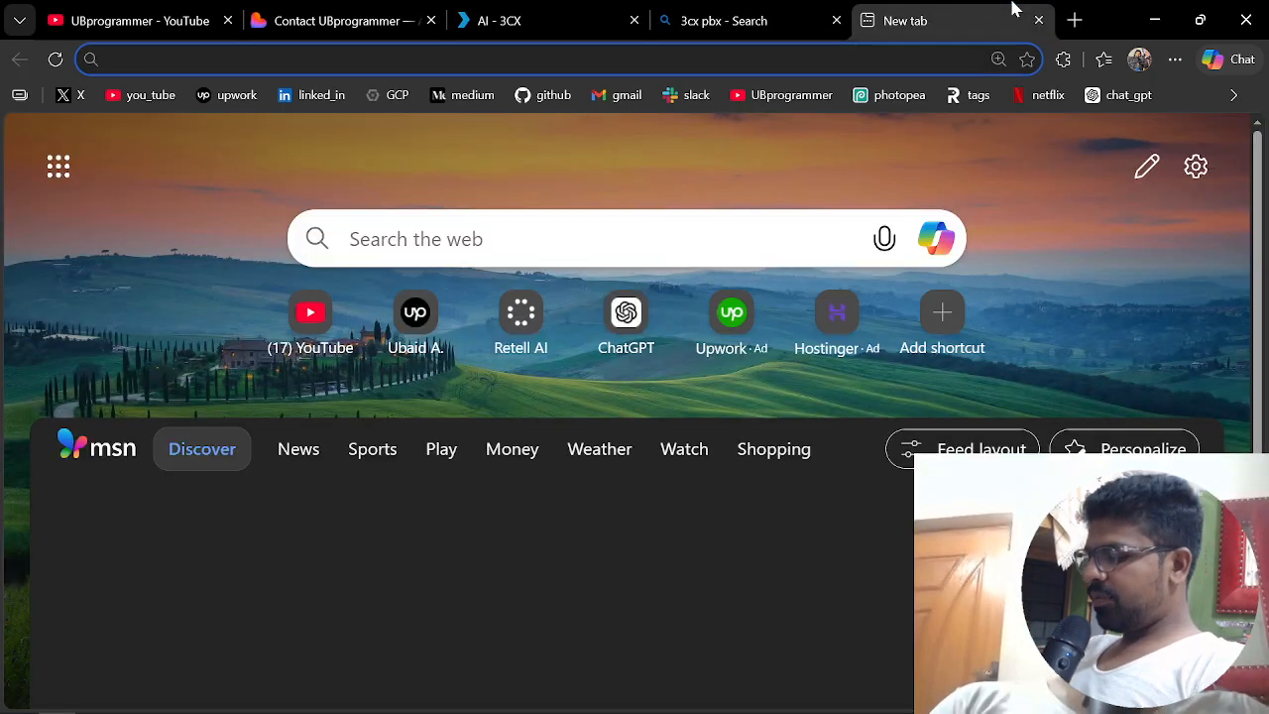
type("retell")
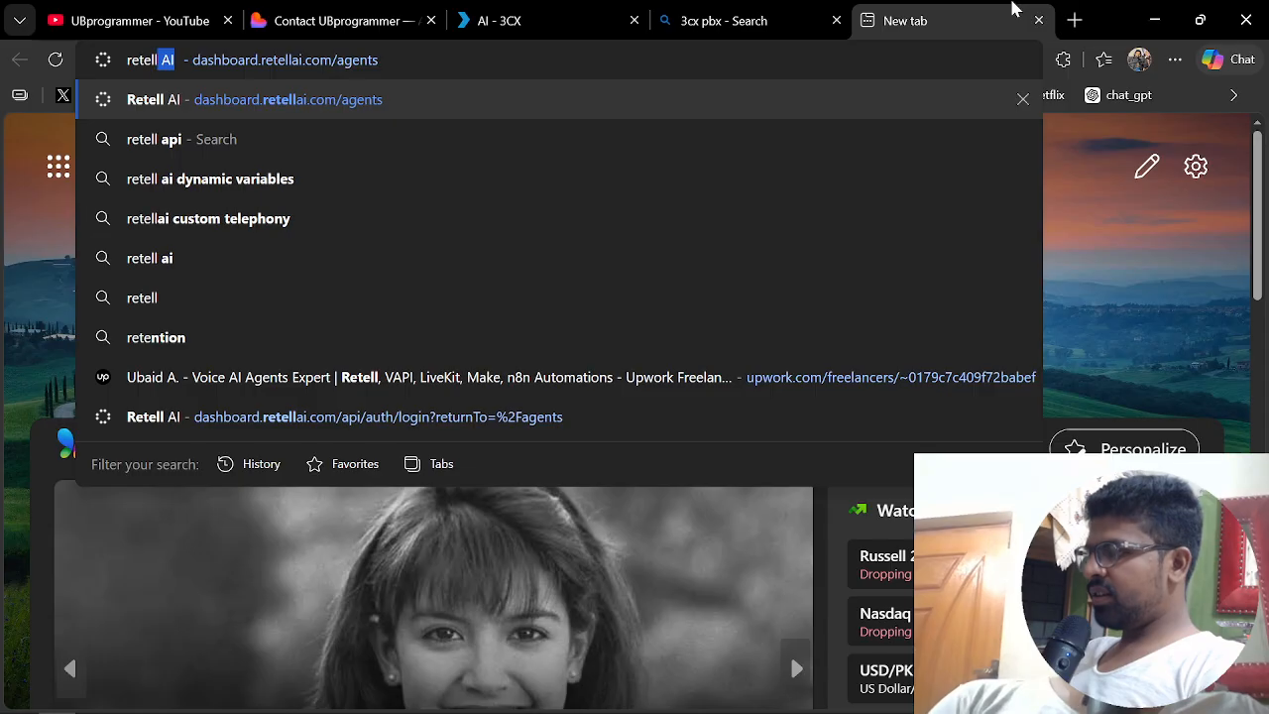
key("Down")
key("Down")
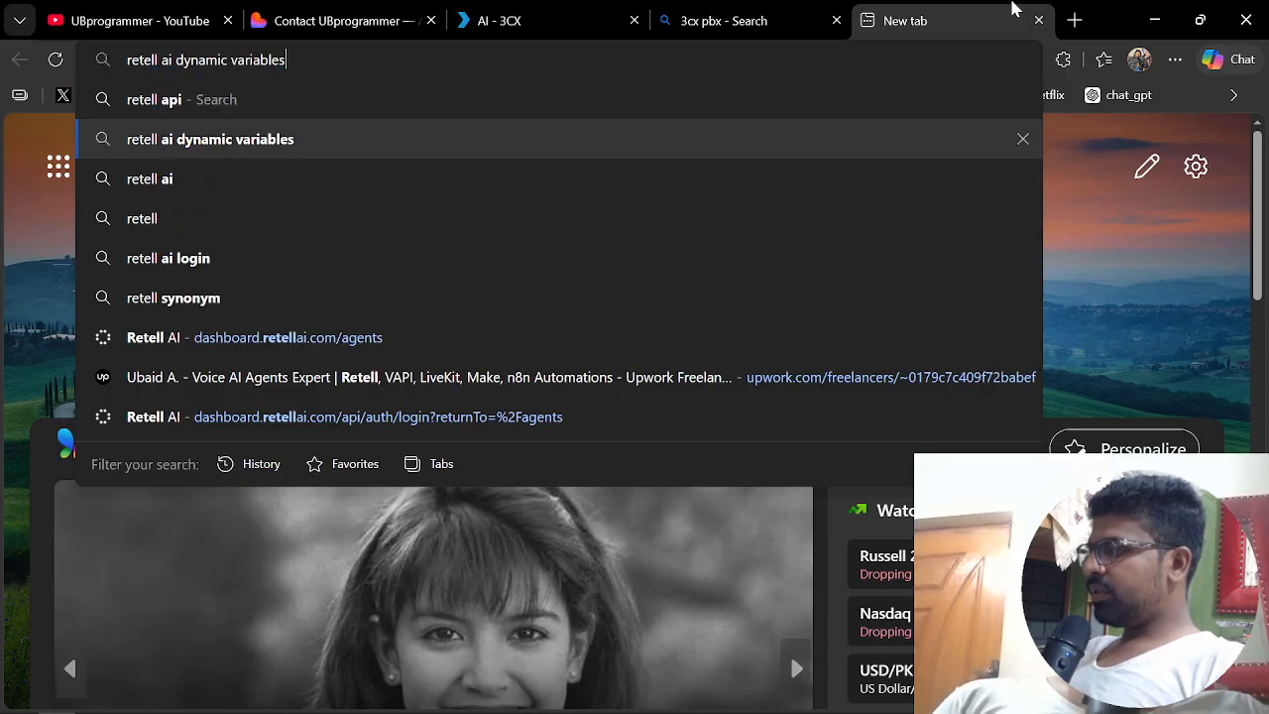
key("Return")
- Search the web for "vapi" in another new browser tab
left_click(1089, 10)
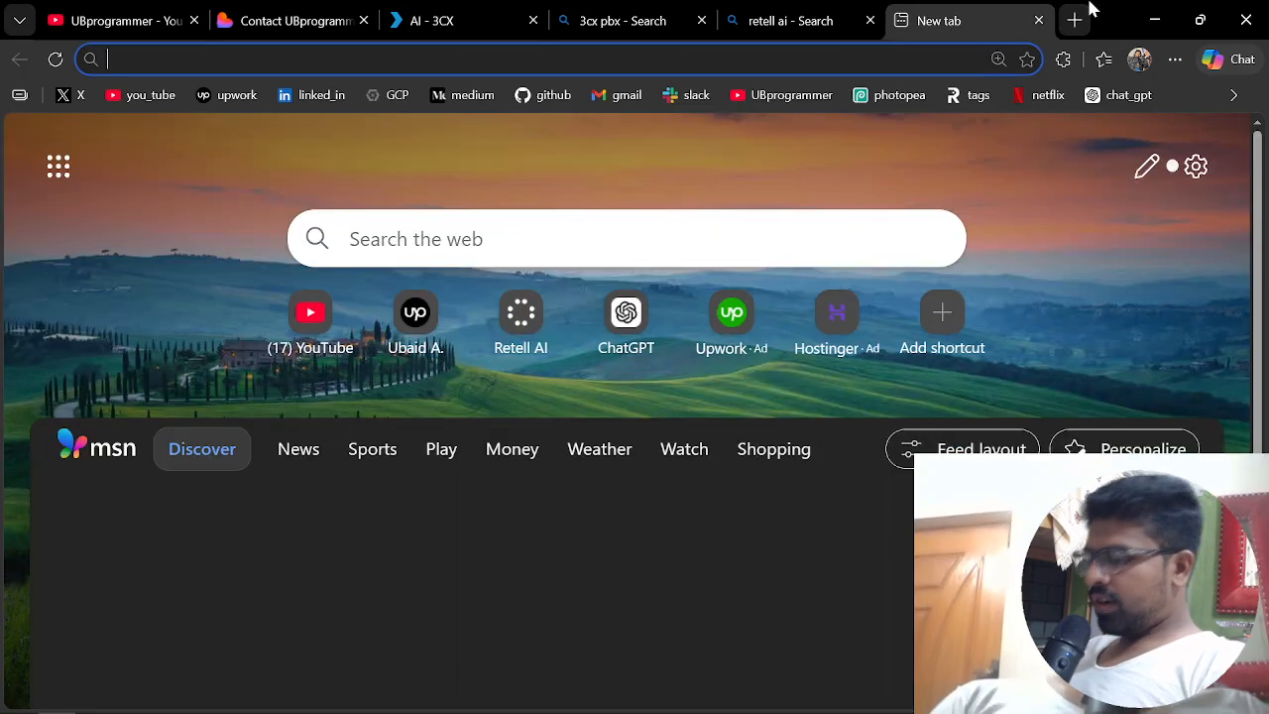
type("vapi")
key("Return")
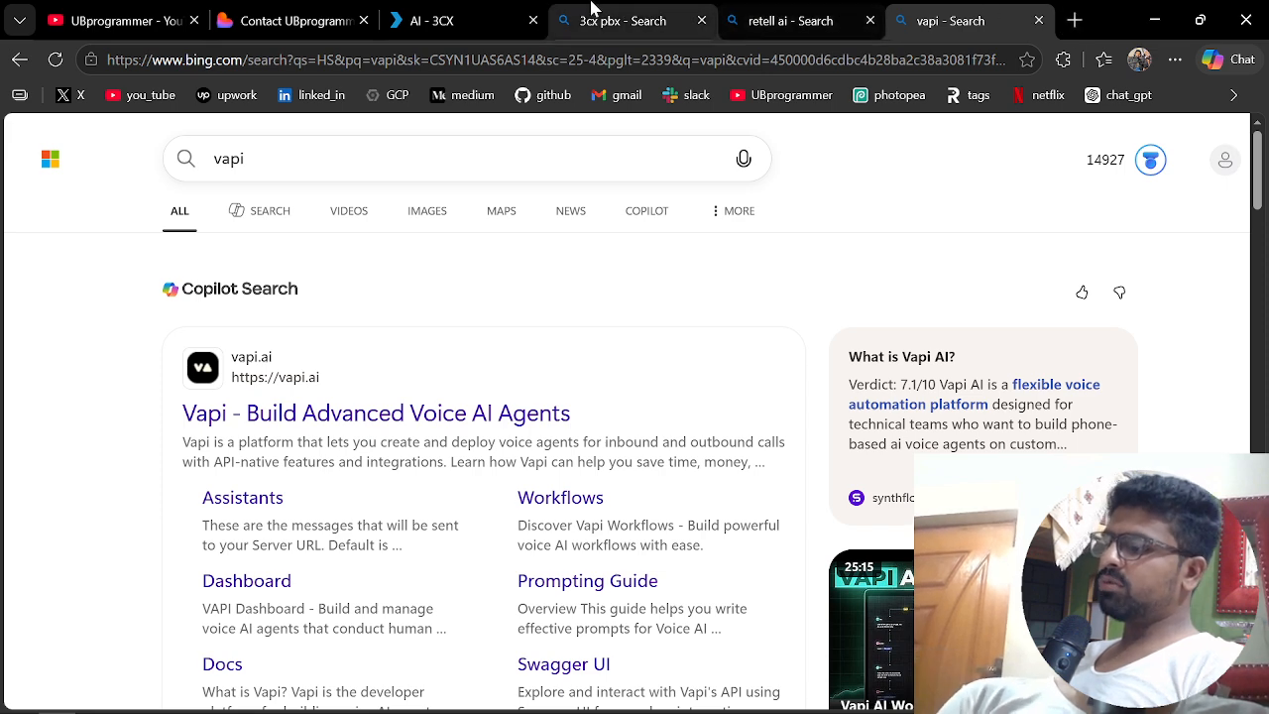
- Return to the 3CX agent list, and bring up the UBprogrammer website's contact page
left_click(472, 12)
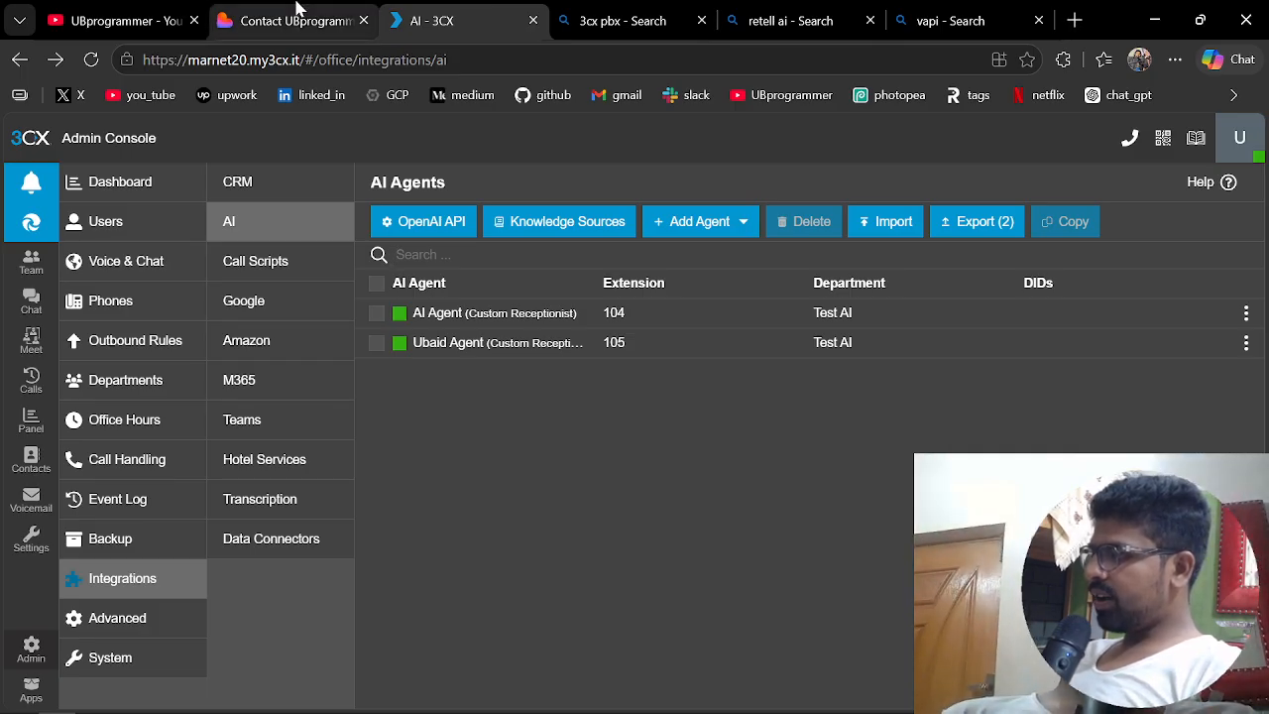
mouse_move(296, 8)
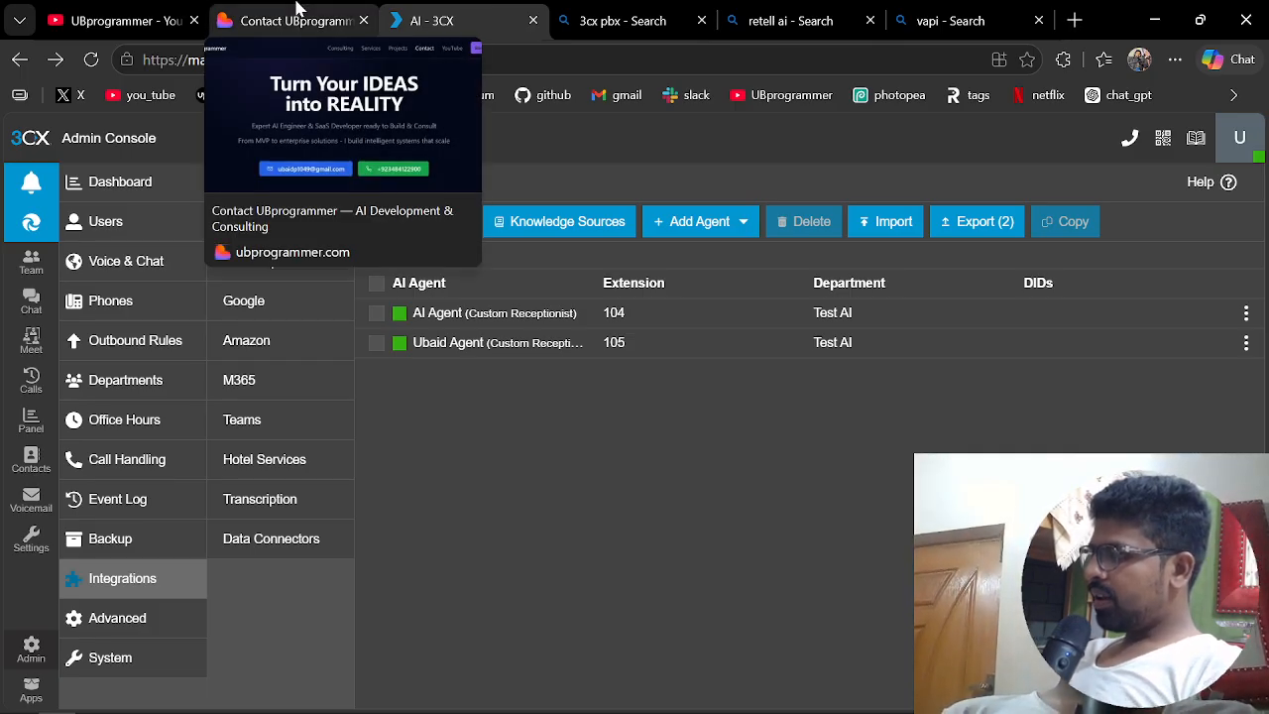
left_click(296, 8)
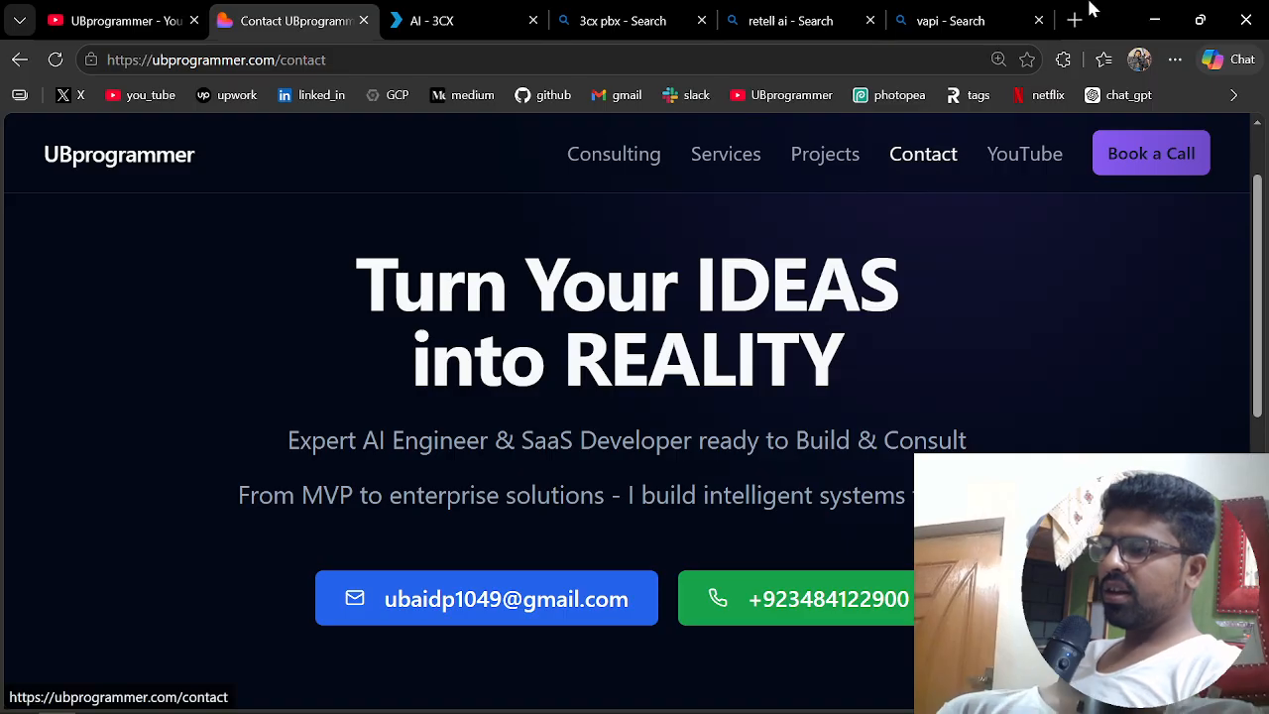
- Open the bookmarked UBprogrammer Skool community and examine the Voice AI Agents Bootcamp's About page
left_click(1234, 94)
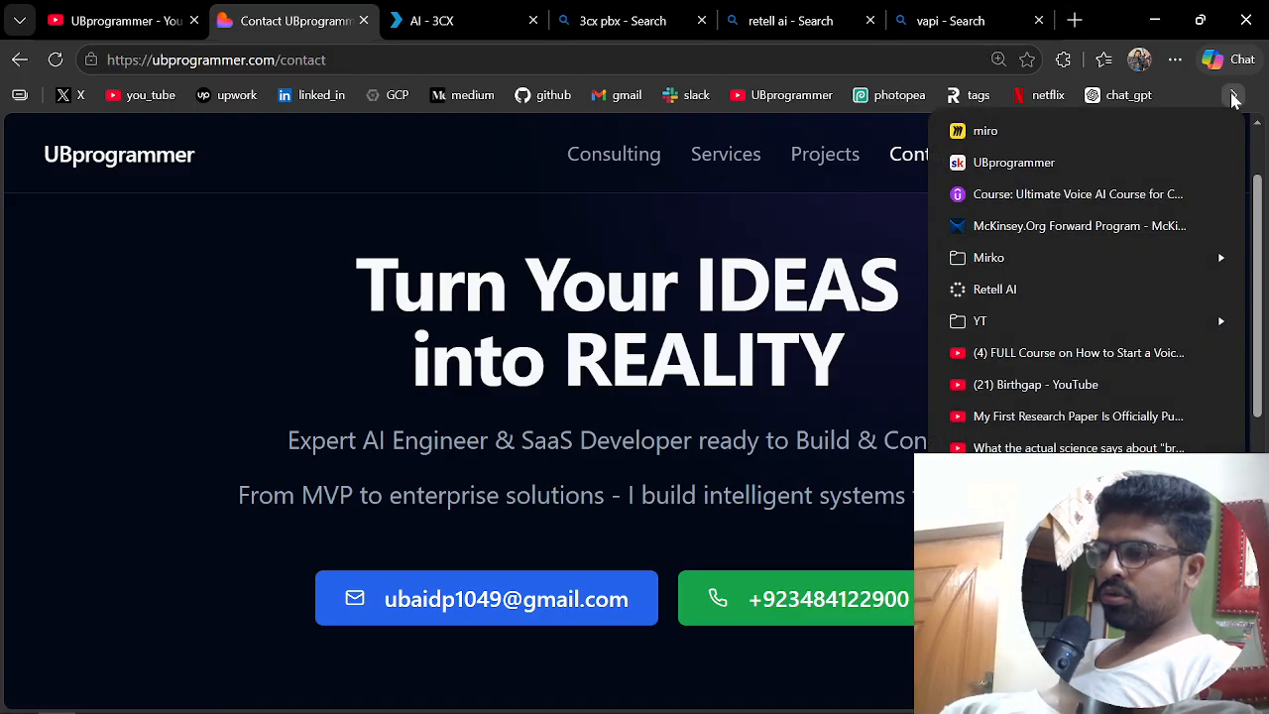
left_click(1069, 161)
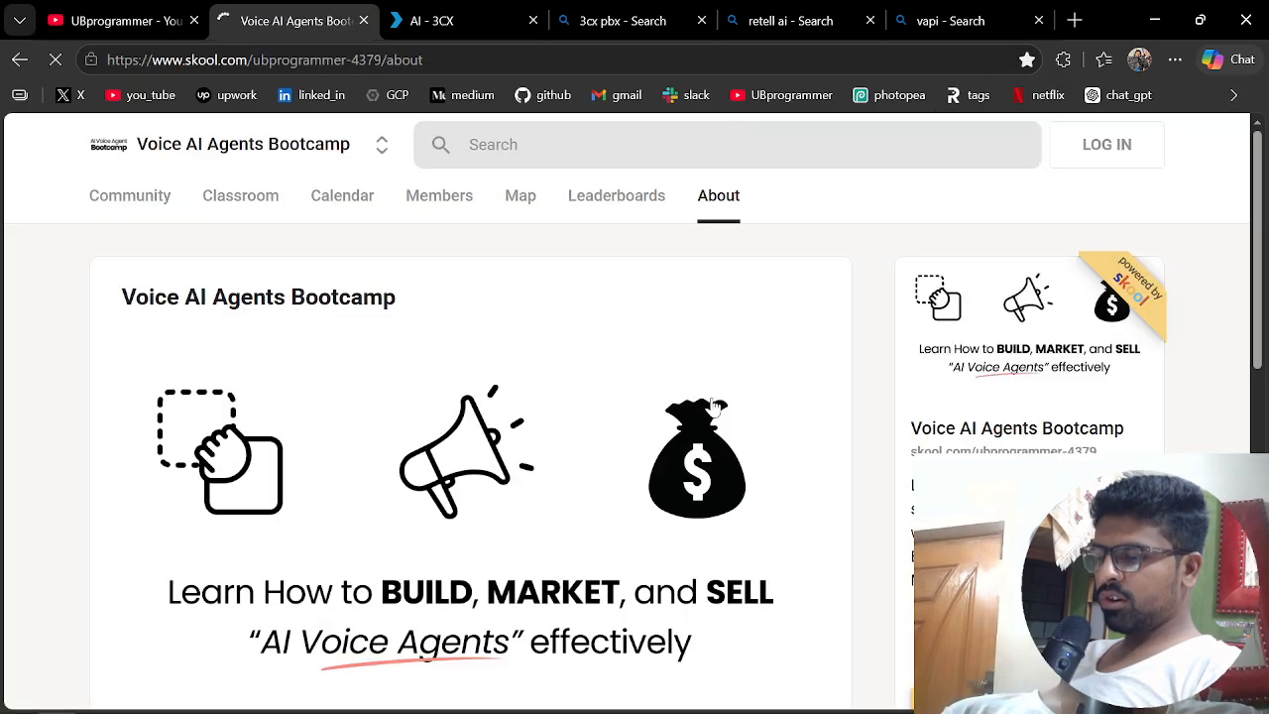
scroll(710, 405, "down", 1)
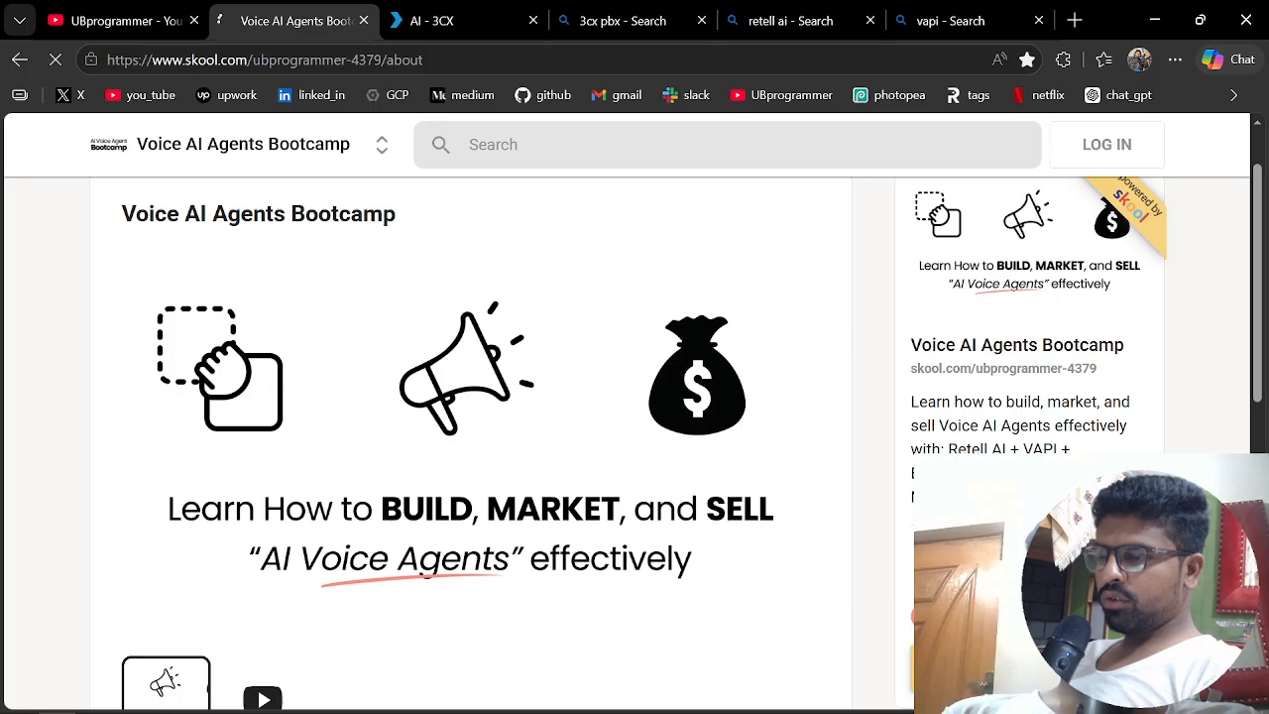
scroll(836, 575, "down", 1)
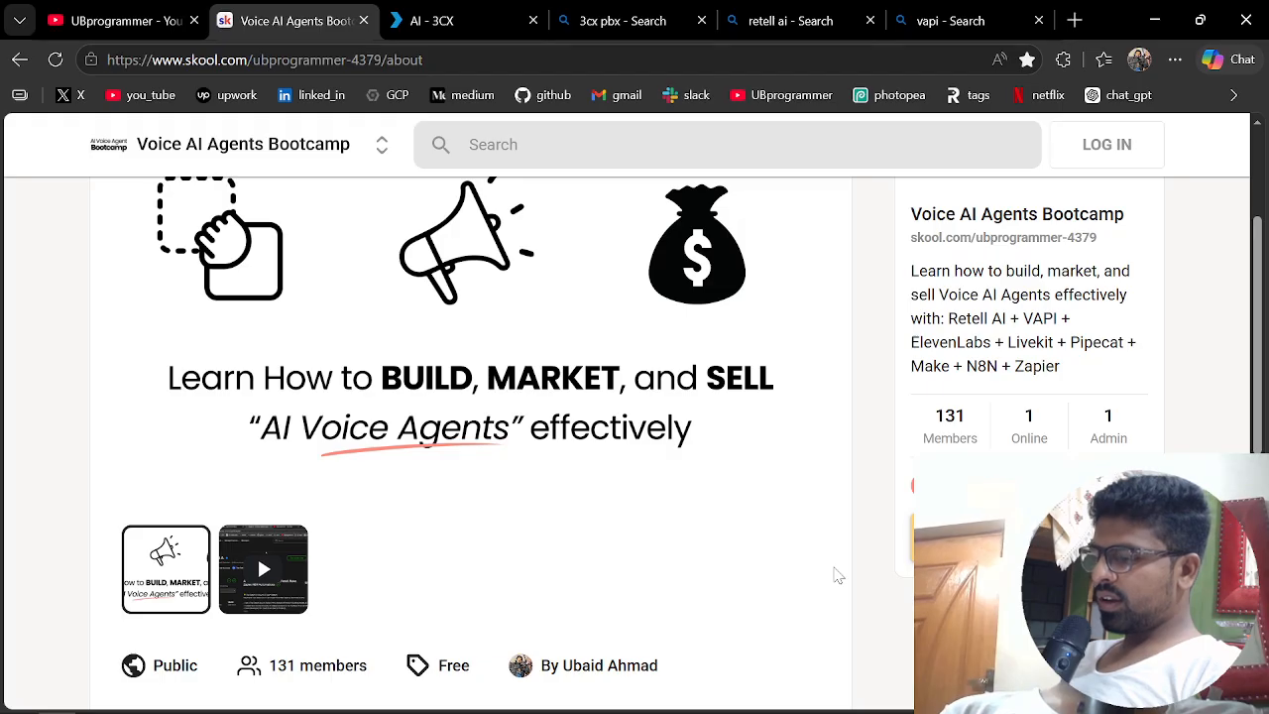
scroll(836, 575, "down", 2)
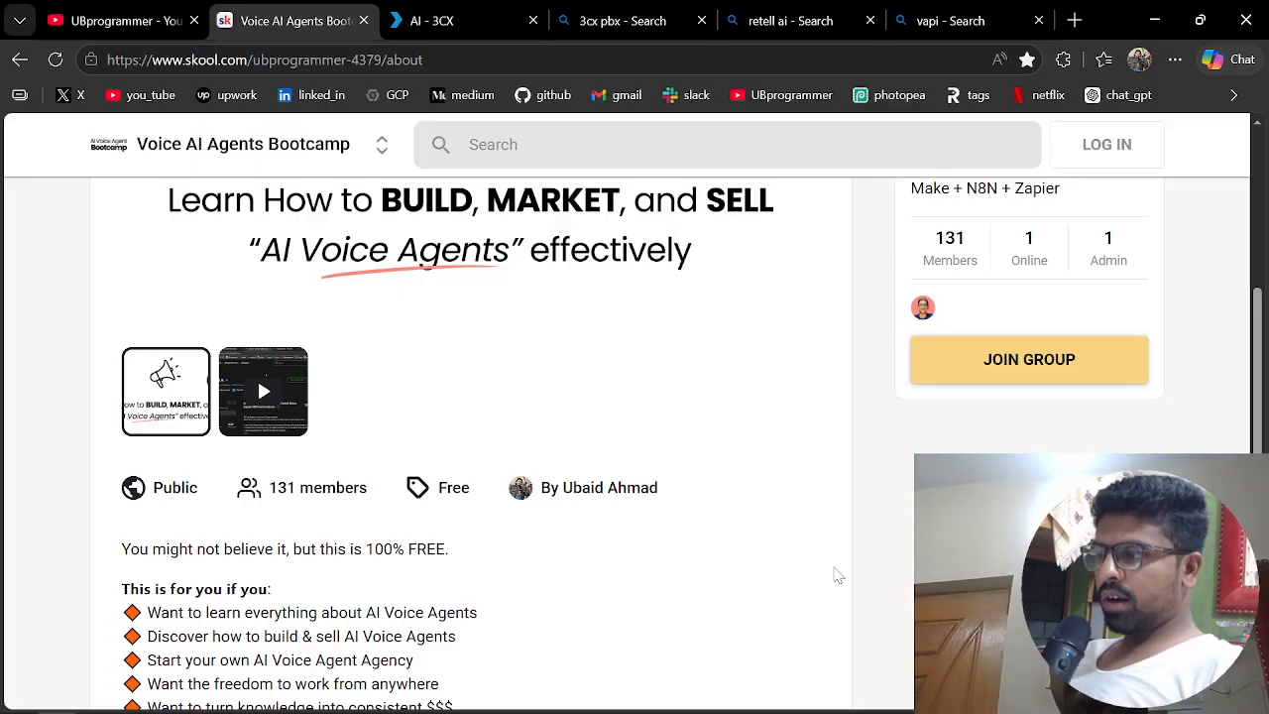
scroll(836, 575, "up", 4)
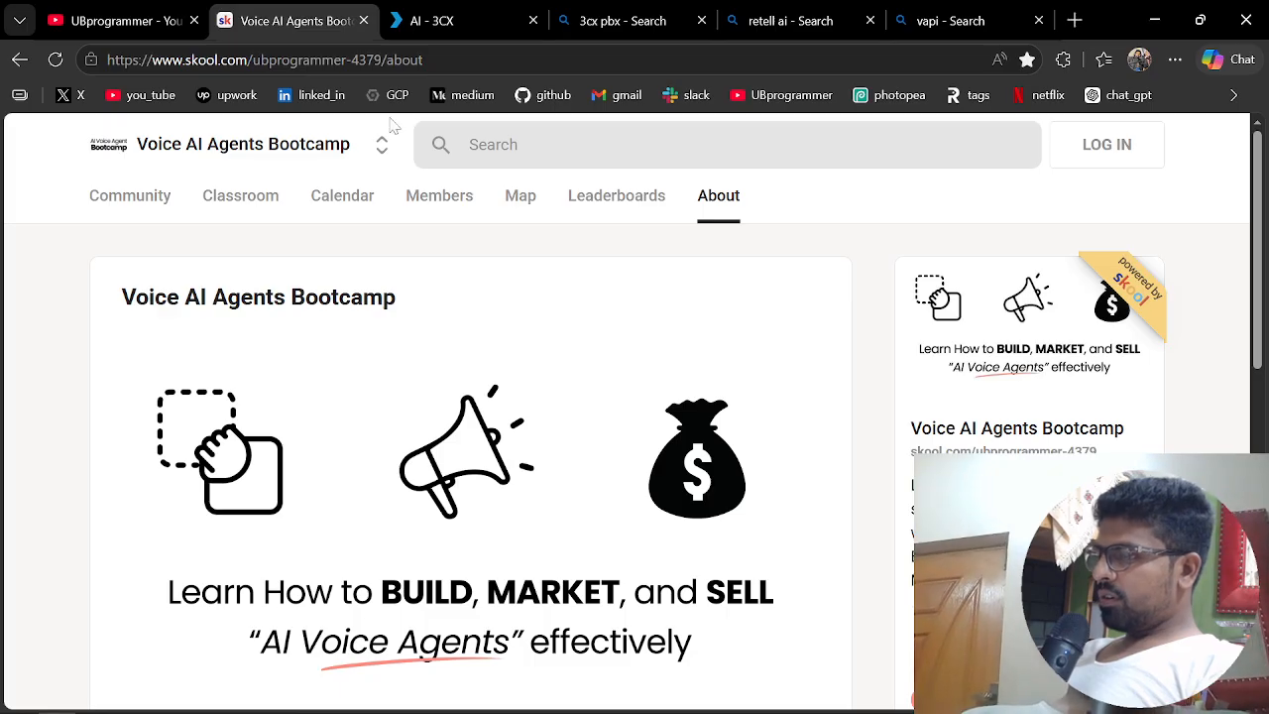
- Show the UBprogrammer YouTube channel page, and switch to OBS
left_click(124, 19)
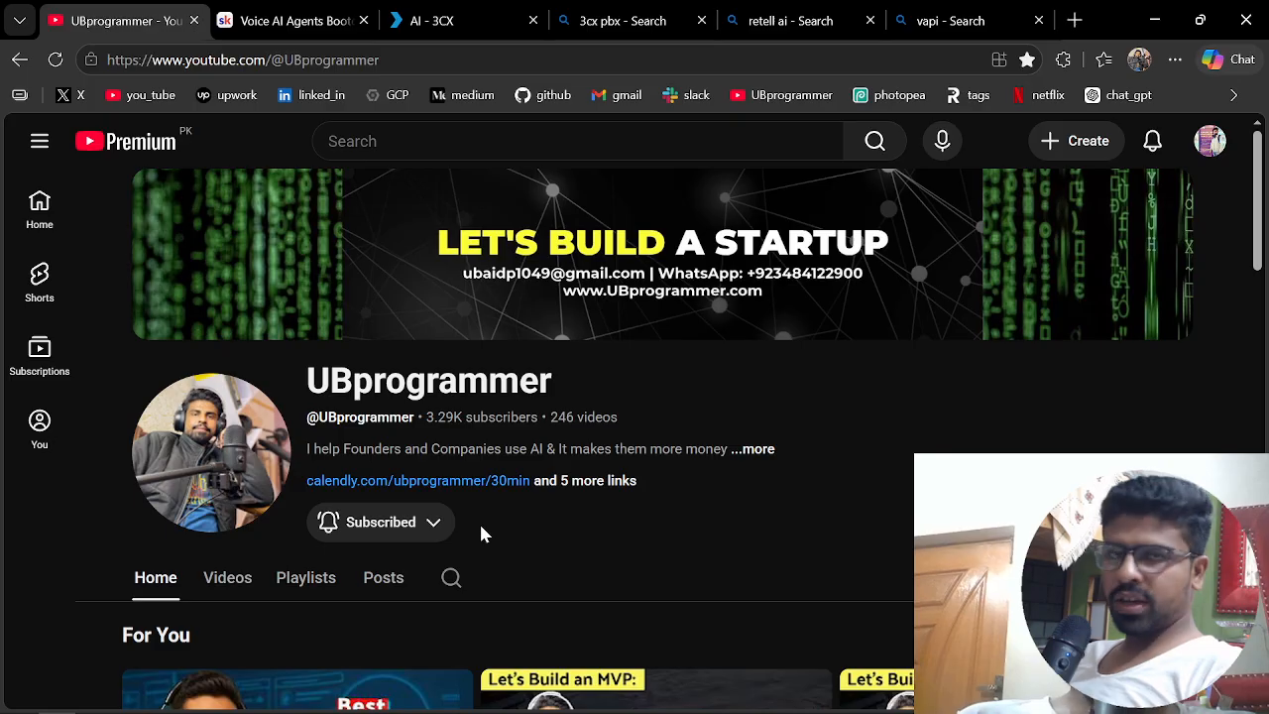
mouse_move(286, 706)
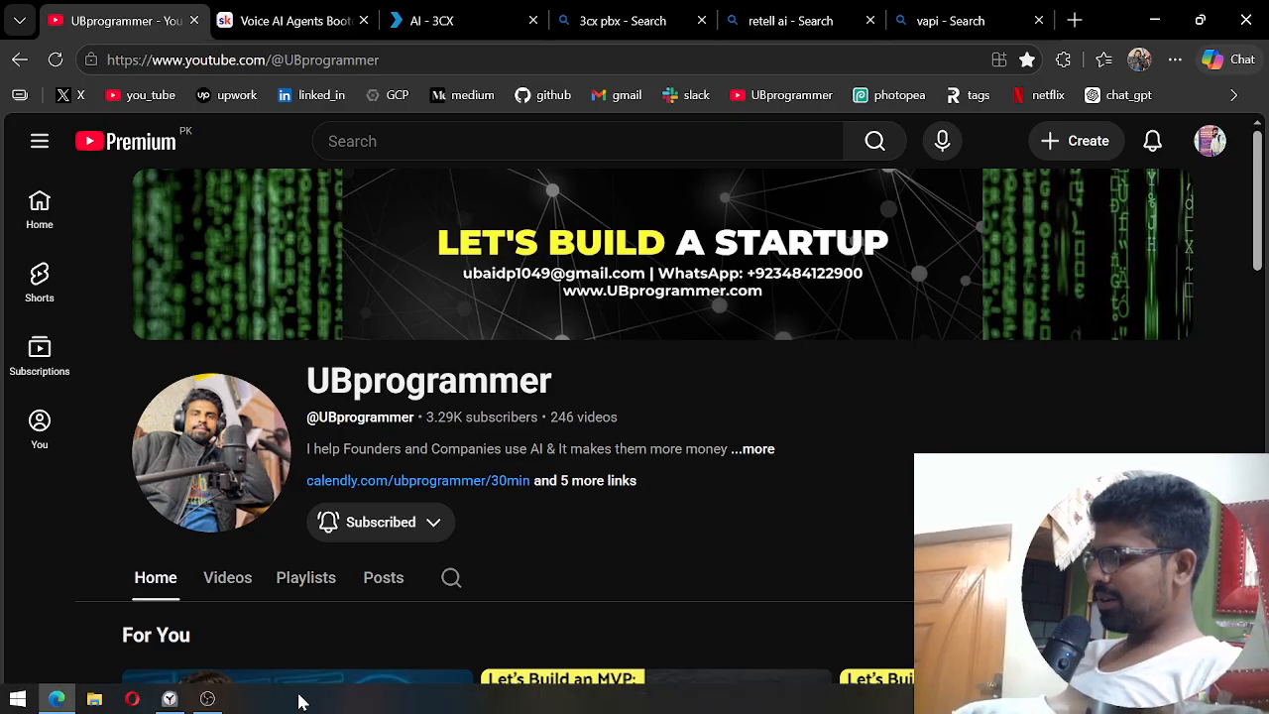
left_click(208, 699)
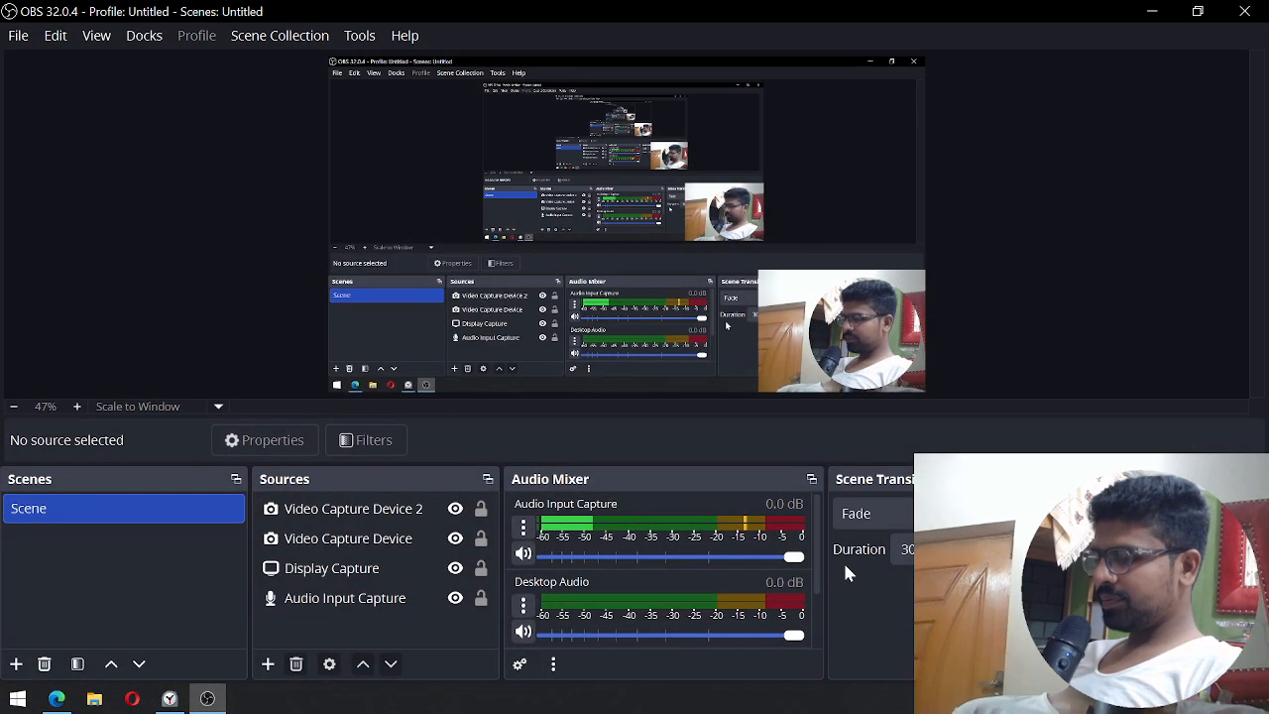